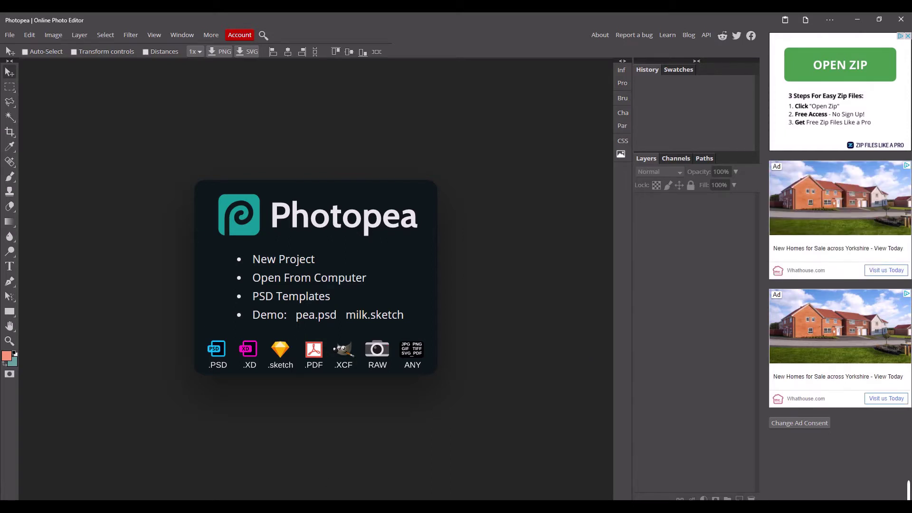
Bring up the Pexels 'mockup' photo search in the browser and browse the results for usable mockups.
{"action": "left_click", "coordinate": [251, 470]}
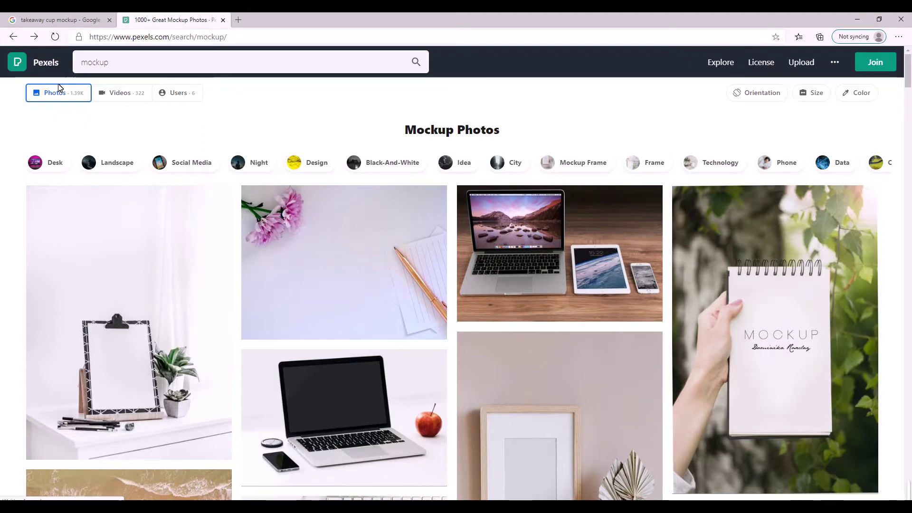
{"action": "scroll", "coordinate": [2, 333], "scroll_direction": "down", "scroll_amount": 8}
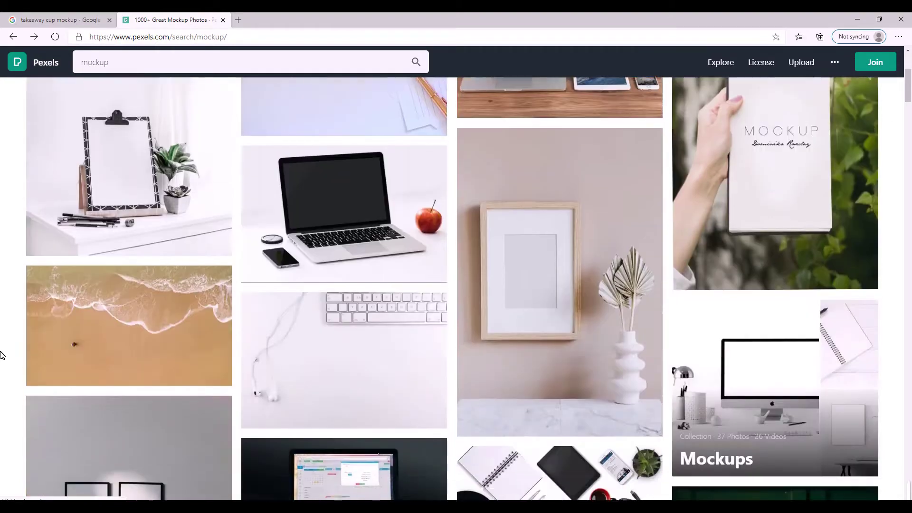
{"action": "scroll", "coordinate": [1, 354], "scroll_direction": "down", "scroll_amount": 7}
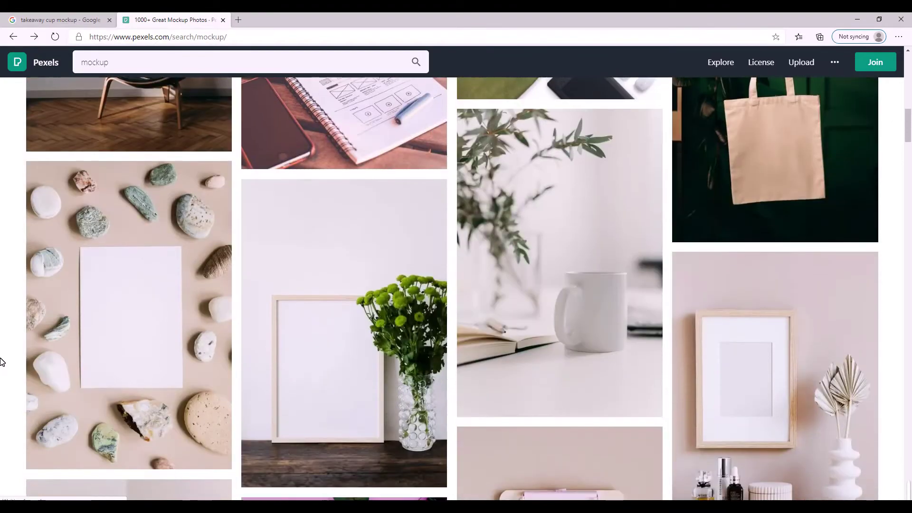
{"action": "scroll", "coordinate": [67, 326], "scroll_direction": "down", "scroll_amount": 10}
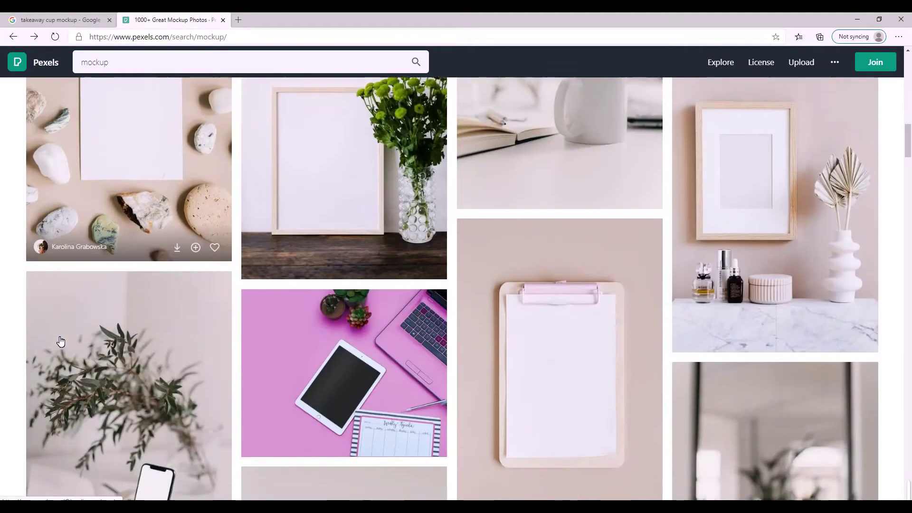
{"action": "scroll", "coordinate": [122, 312], "scroll_direction": "down", "scroll_amount": 3}
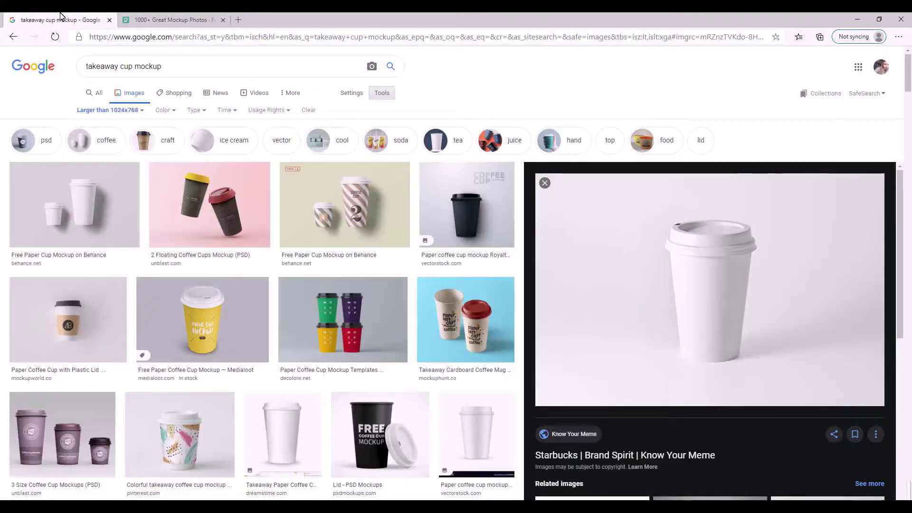
Go to the Google Images 'takeaway cup mockup' results and check the Tools size filter.
{"action": "left_click", "coordinate": [60, 20]}
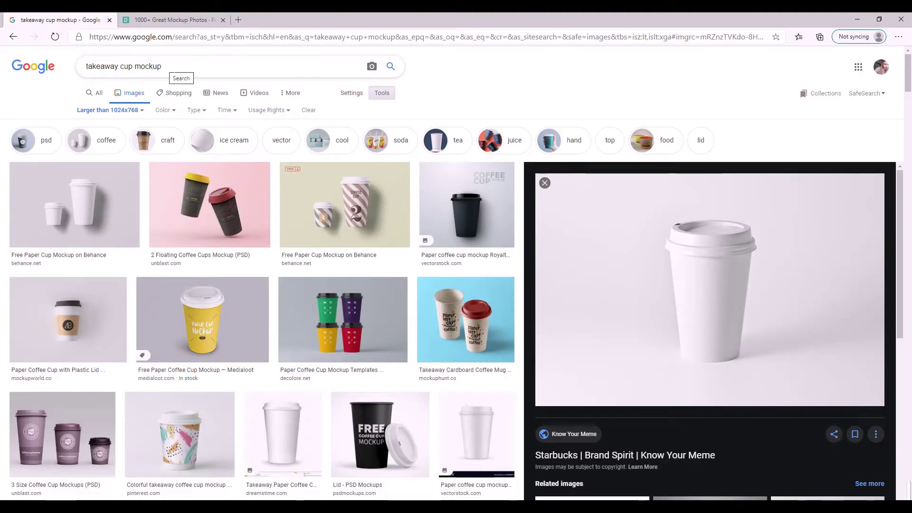
{"action": "left_click", "coordinate": [349, 96]}
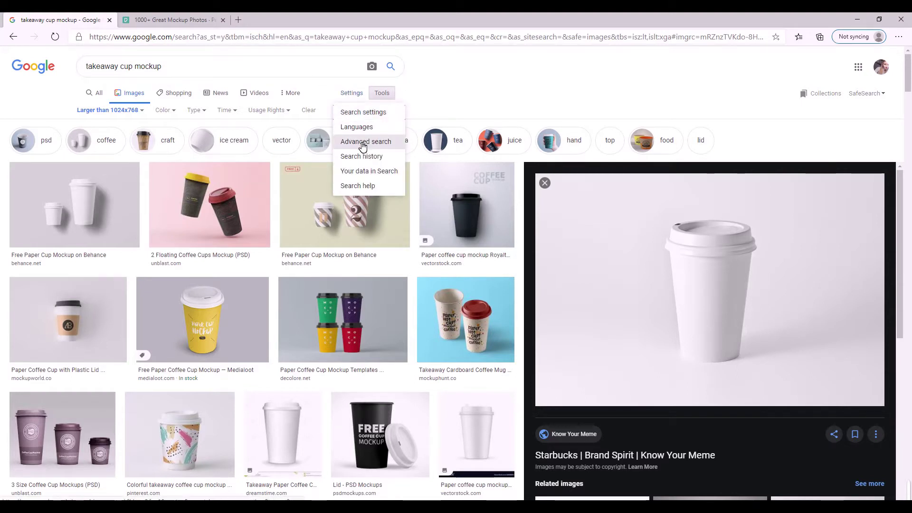
{"action": "left_click", "coordinate": [138, 111]}
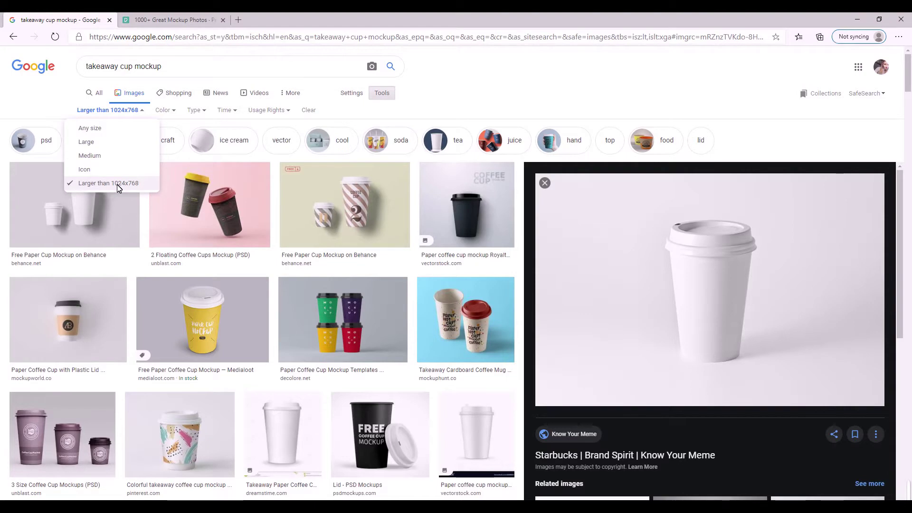
{"action": "scroll", "coordinate": [653, 278], "scroll_direction": "down", "scroll_amount": 3}
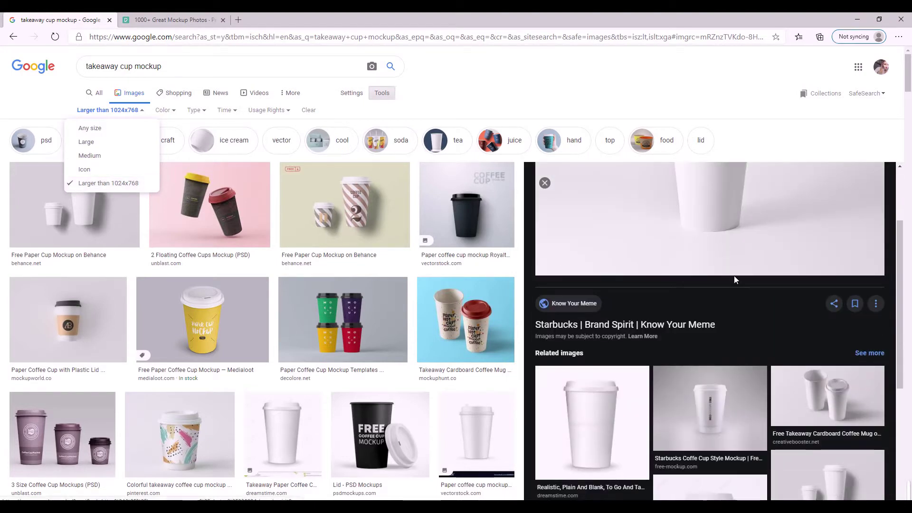
{"action": "scroll", "coordinate": [664, 263], "scroll_direction": "up", "scroll_amount": 3}
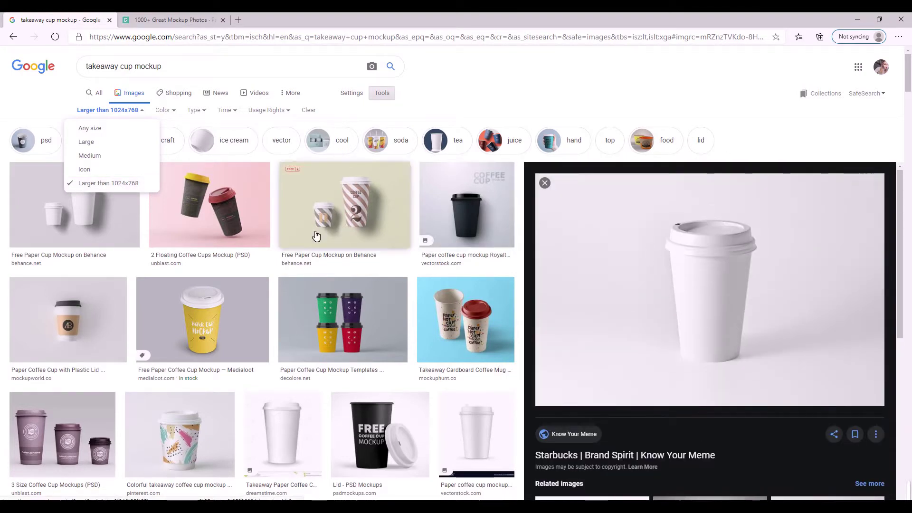
{"action": "scroll", "coordinate": [298, 261], "scroll_direction": "down", "scroll_amount": 3}
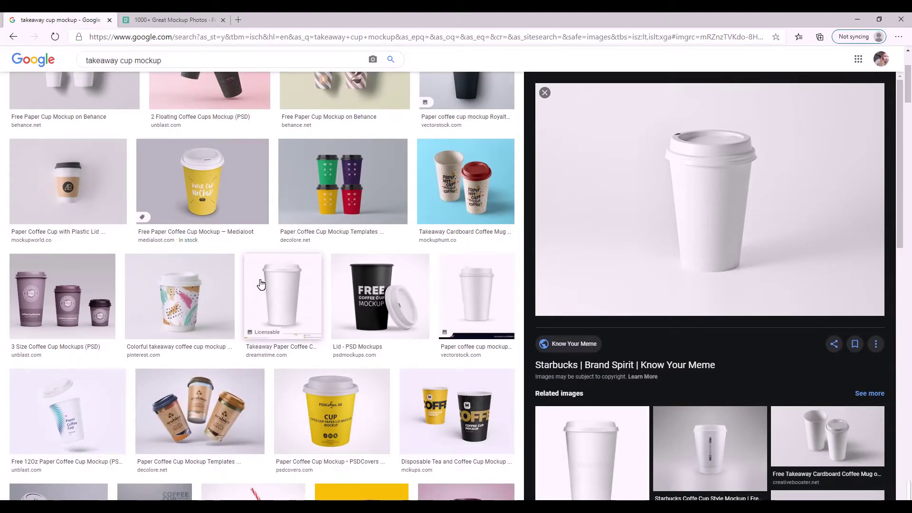
{"action": "scroll", "coordinate": [431, 307], "scroll_direction": "down", "scroll_amount": 5}
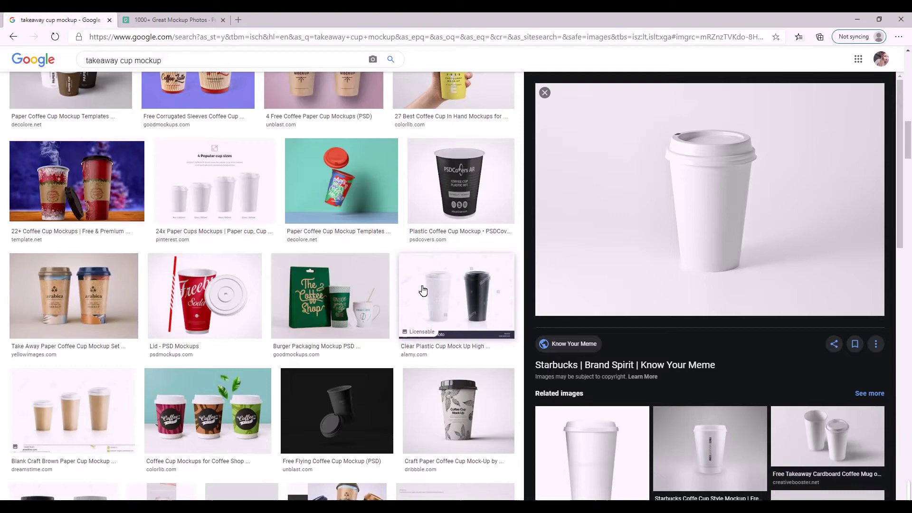
{"action": "scroll", "coordinate": [428, 295], "scroll_direction": "up", "scroll_amount": 10}
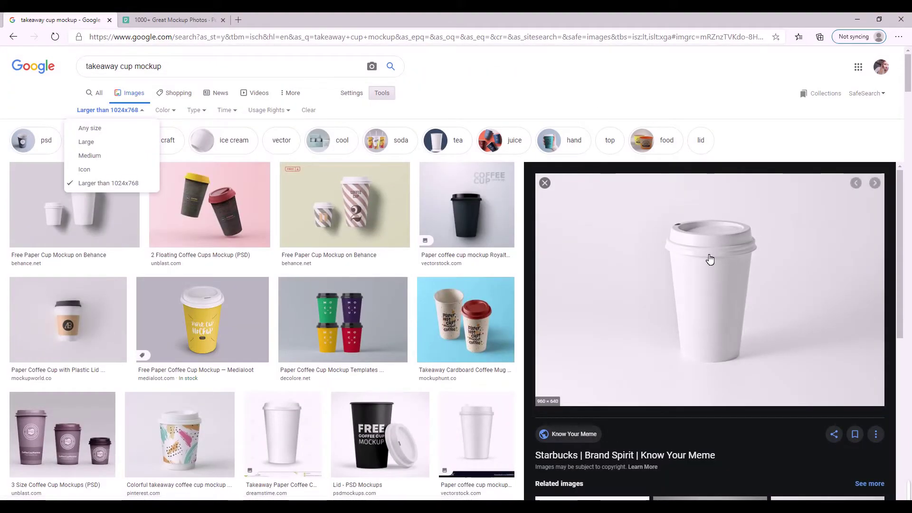
Copy the large plain white takeaway cup image and return to Photopea.
{"action": "right_click", "coordinate": [681, 299]}
{"action": "left_click", "coordinate": [728, 203]}
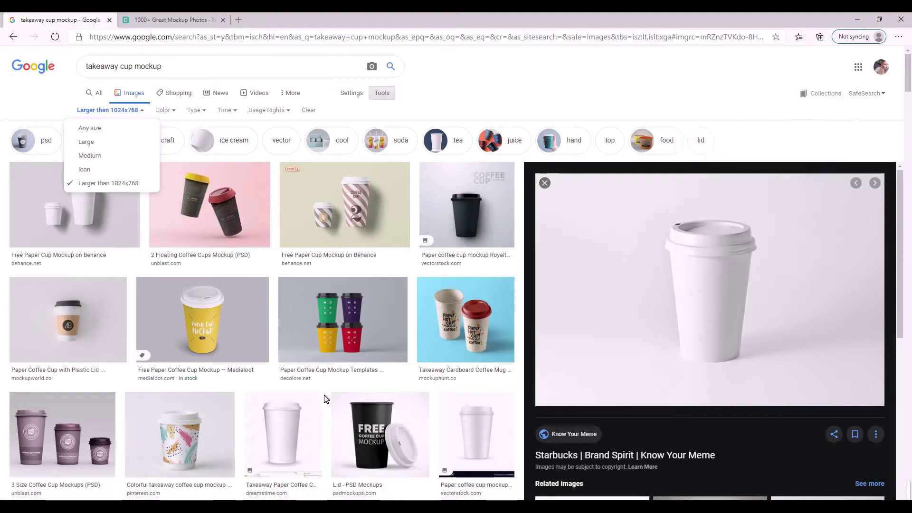
{"action": "key", "text": "alt+Tab"}
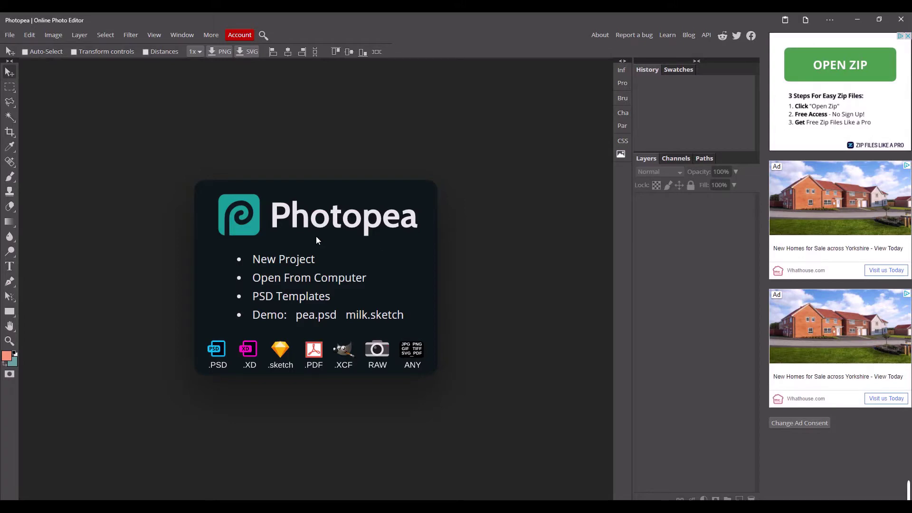
Create a new A4 print-preset document (210 × 297 mm, 300 DPI) named Coffee Cup.
{"action": "left_click", "coordinate": [301, 261]}
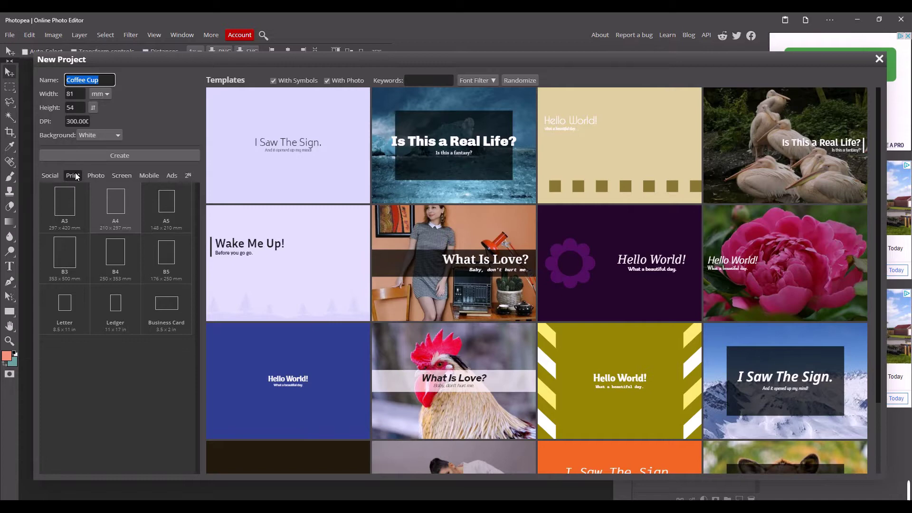
{"action": "left_click", "coordinate": [57, 175]}
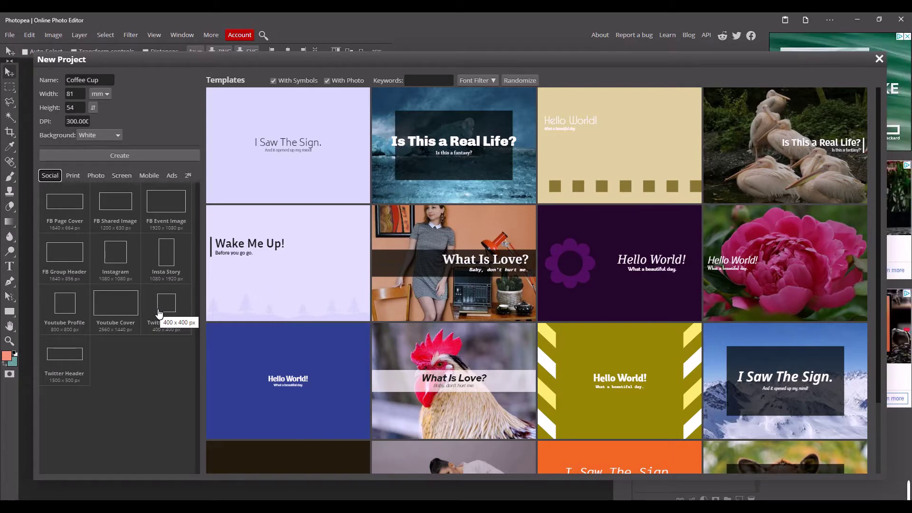
{"action": "left_click", "coordinate": [75, 176]}
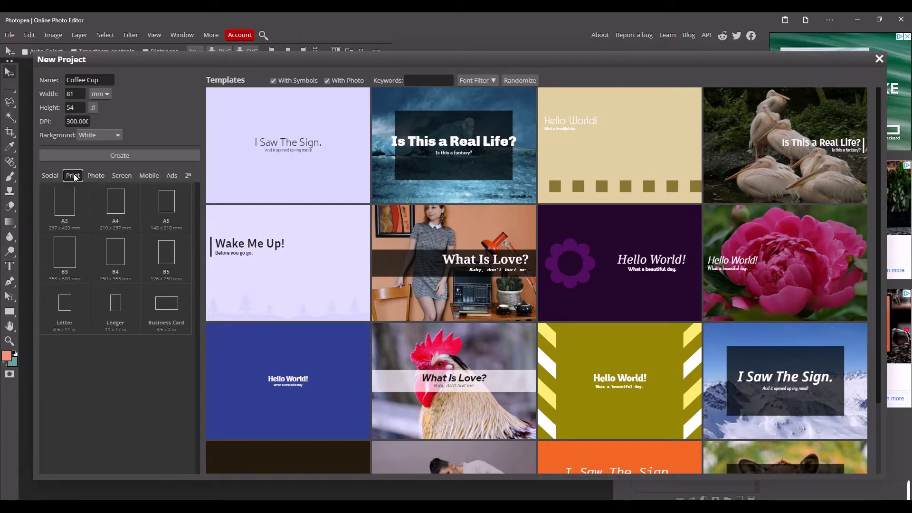
{"action": "left_click", "coordinate": [116, 207]}
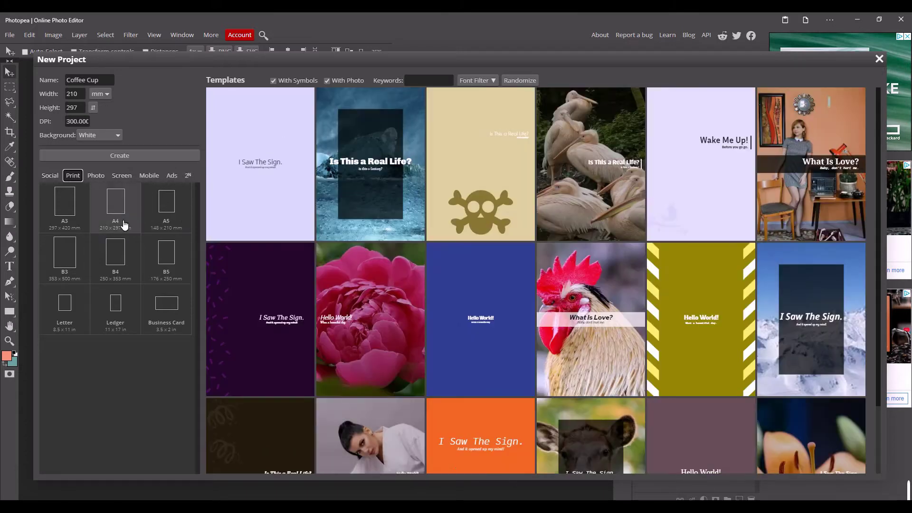
{"action": "left_click", "coordinate": [128, 160]}
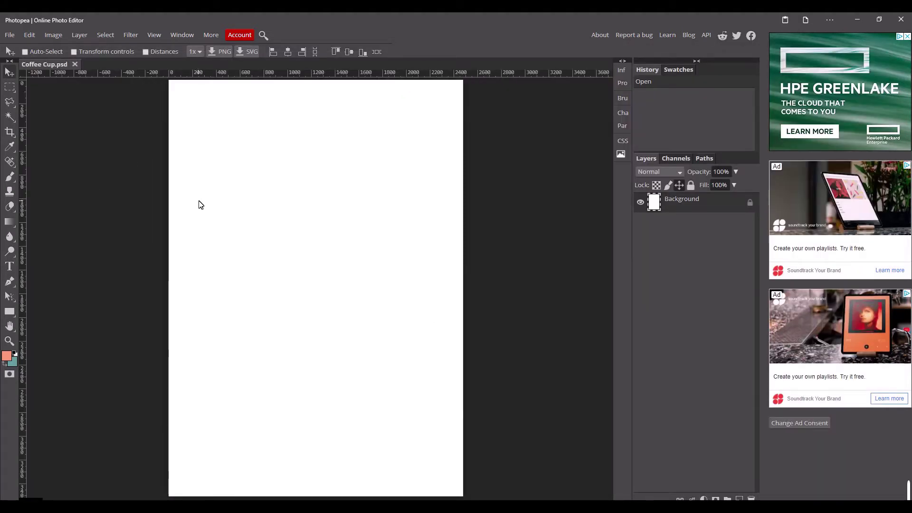
Paste the white cup photo, then scale and shift it to span the page.
{"action": "key", "text": "ctrl+v"}
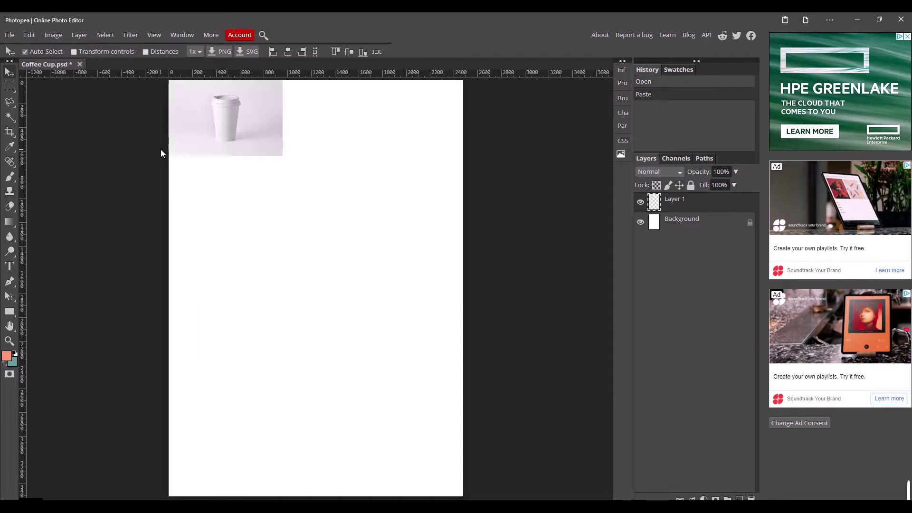
{"action": "left_click", "coordinate": [119, 54]}
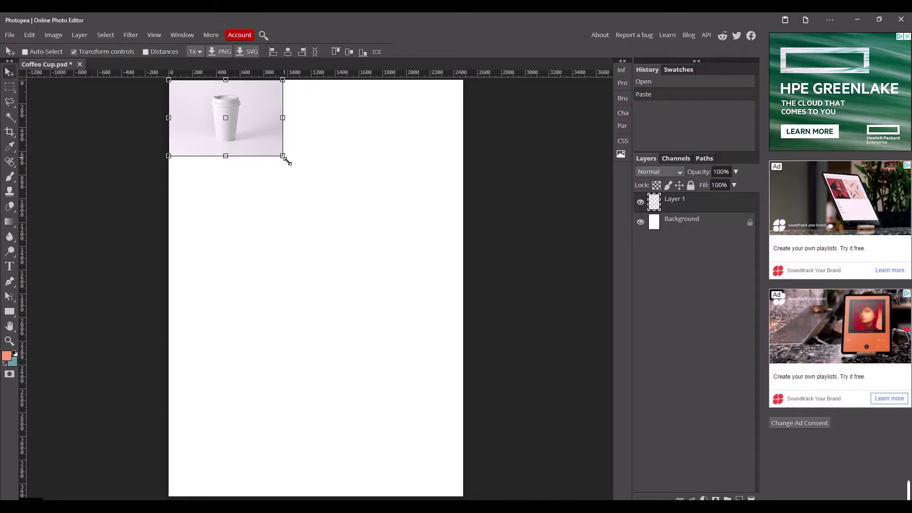
{"action": "left_click_drag", "start_coordinate": [284, 160], "coordinate": [554, 341]}
{"action": "left_click_drag", "start_coordinate": [394, 283], "coordinate": [367, 277]}
{"action": "left_click", "coordinate": [380, 54]}
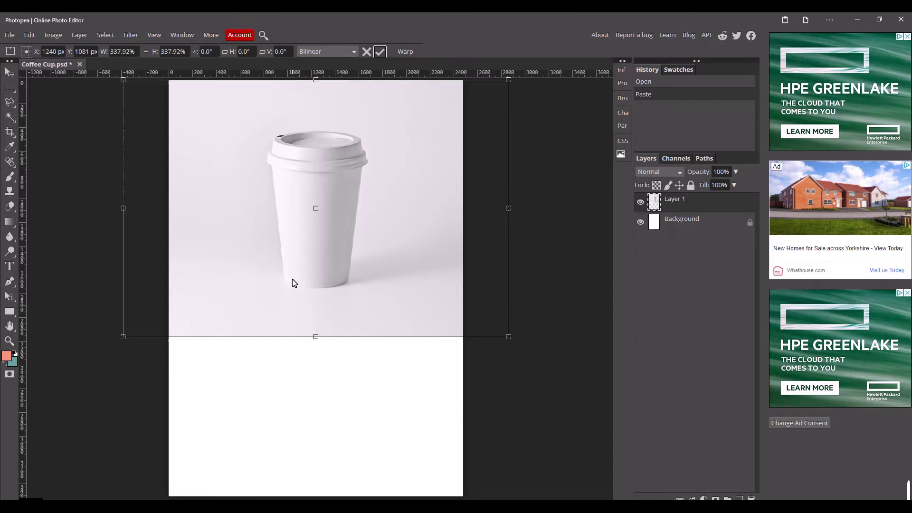
{"action": "left_click", "coordinate": [381, 53]}
Crop the canvas tightly around the cup and fit the result in view.
{"action": "left_click", "coordinate": [10, 132]}
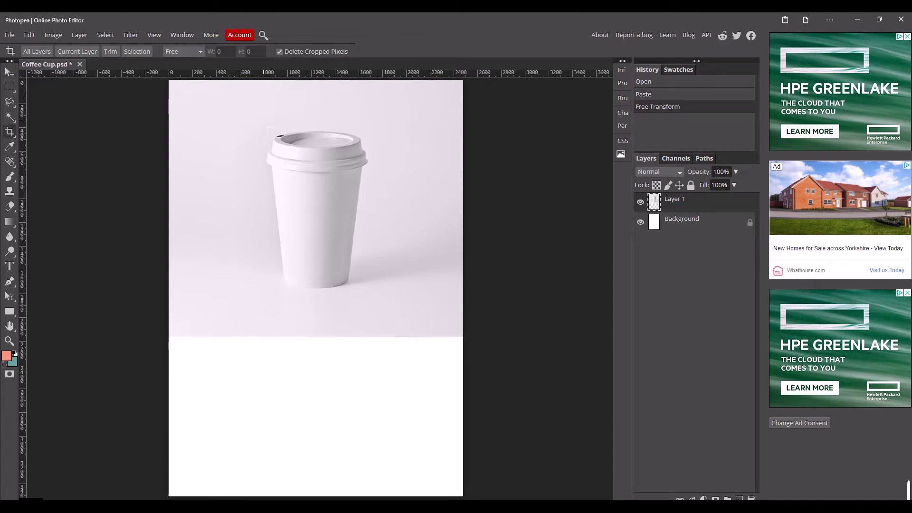
{"action": "left_click_drag", "start_coordinate": [217, 102], "coordinate": [416, 321]}
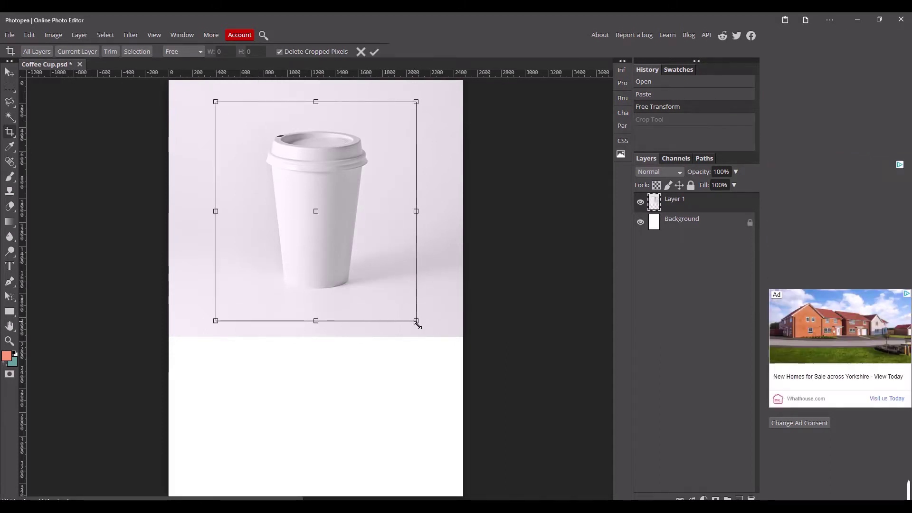
{"action": "key", "text": "Return"}
{"action": "key", "text": "ctrl+0"}
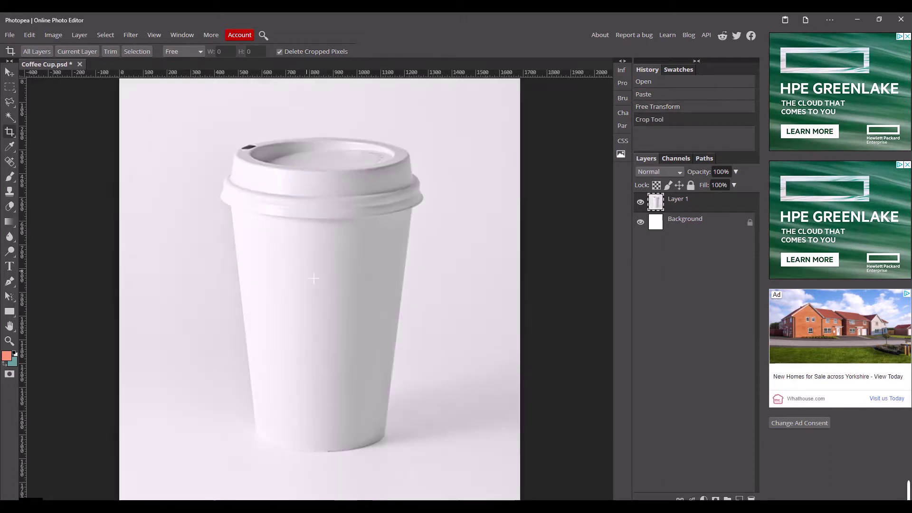
{"action": "left_click", "coordinate": [9, 72]}
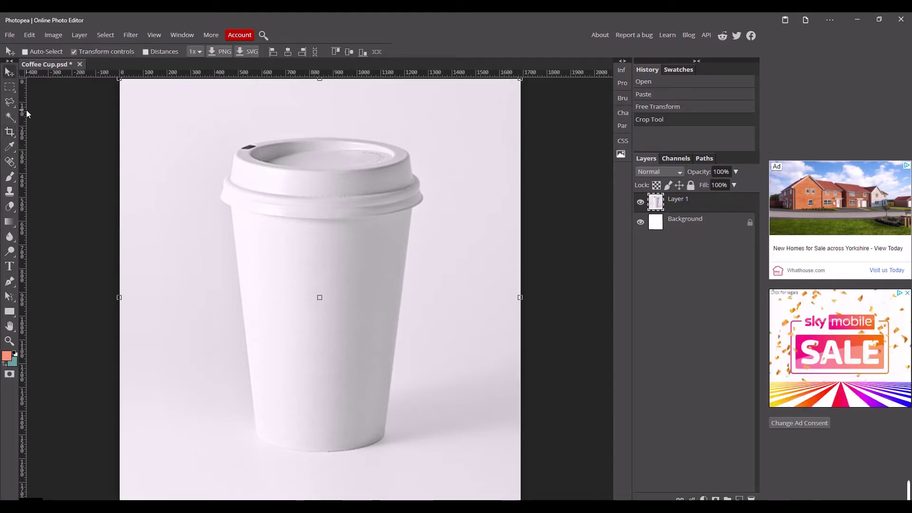
Add four ruler guides at the cup body's left and right edges, lid base and bottom.
{"action": "left_click_drag", "start_coordinate": [23, 152], "coordinate": [232, 156]}
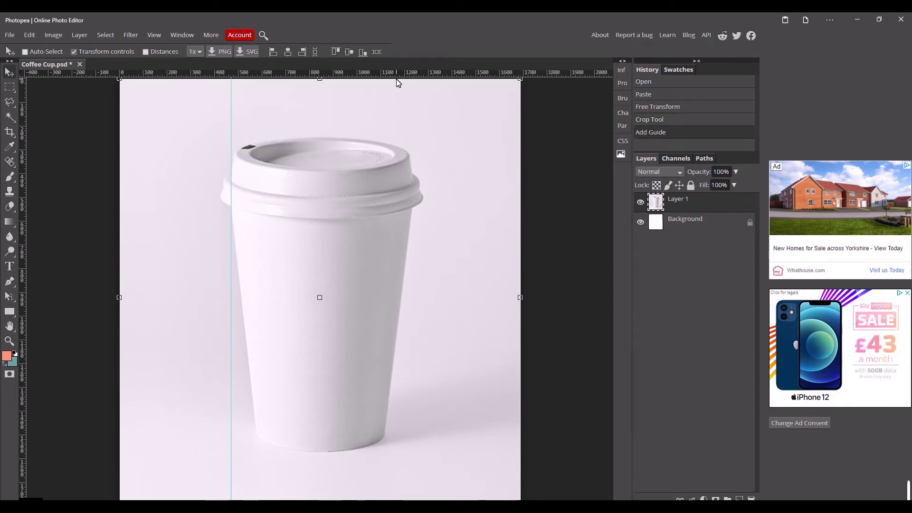
{"action": "left_click_drag", "start_coordinate": [398, 83], "coordinate": [233, 204]}
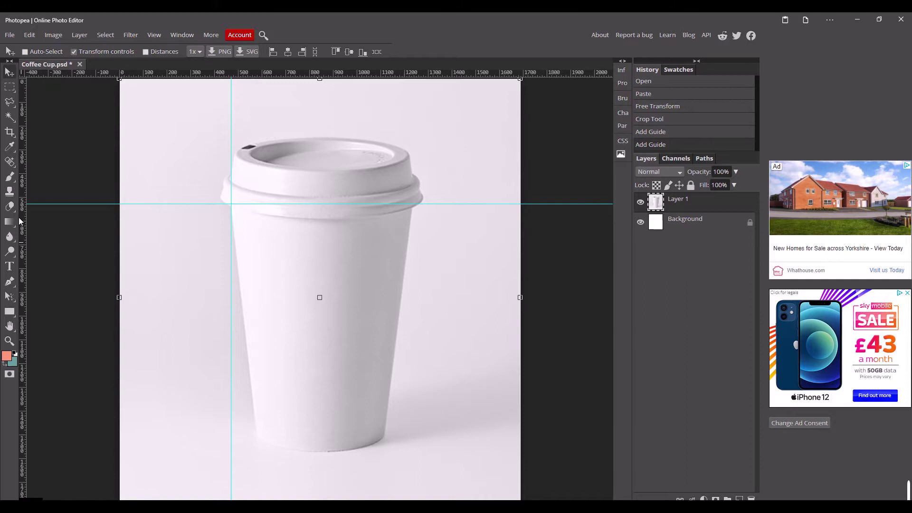
{"action": "left_click_drag", "start_coordinate": [21, 221], "coordinate": [412, 264]}
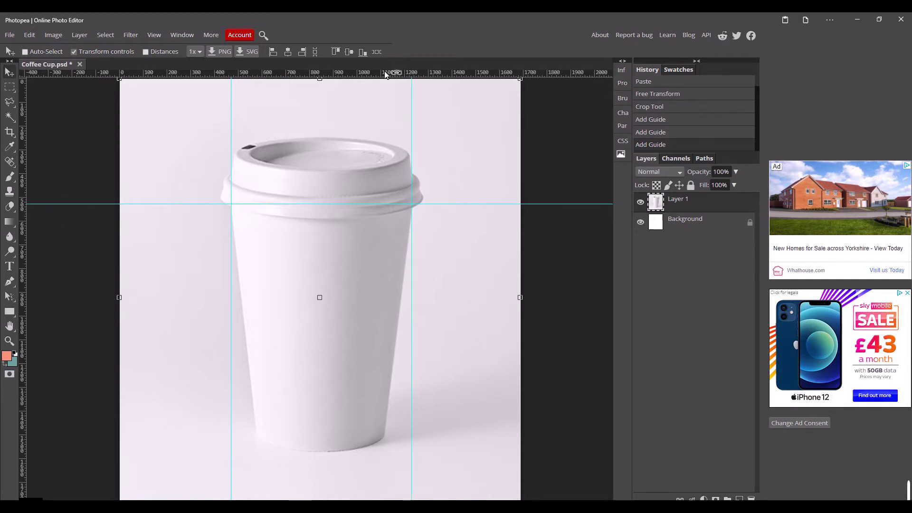
{"action": "left_click_drag", "start_coordinate": [386, 74], "coordinate": [355, 452]}
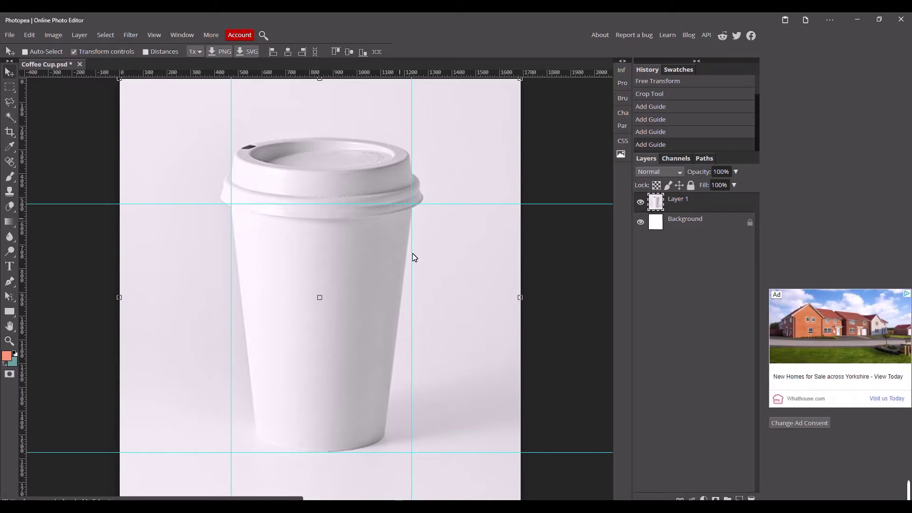
Draw a red rectangle filling the guide-framed cup body area.
{"action": "left_click", "coordinate": [10, 313]}
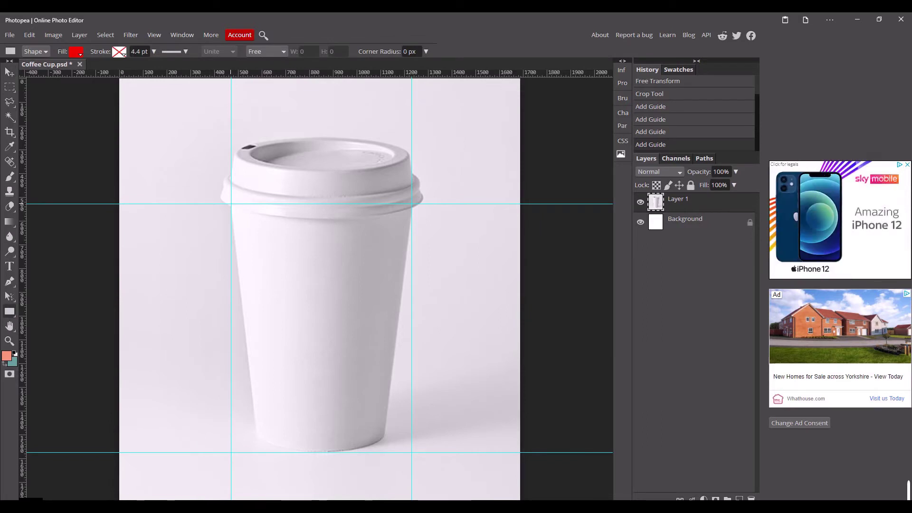
{"action": "left_click_drag", "start_coordinate": [232, 205], "coordinate": [422, 448]}
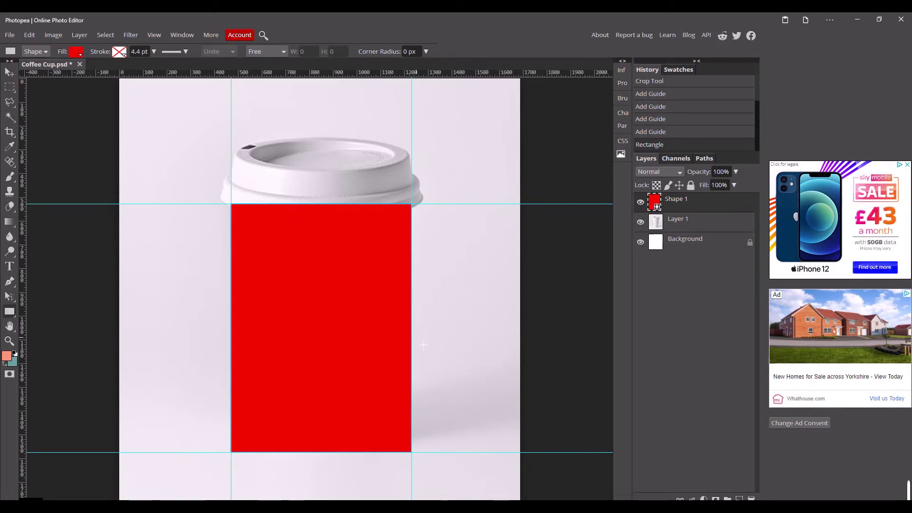
{"action": "left_click", "coordinate": [10, 72]}
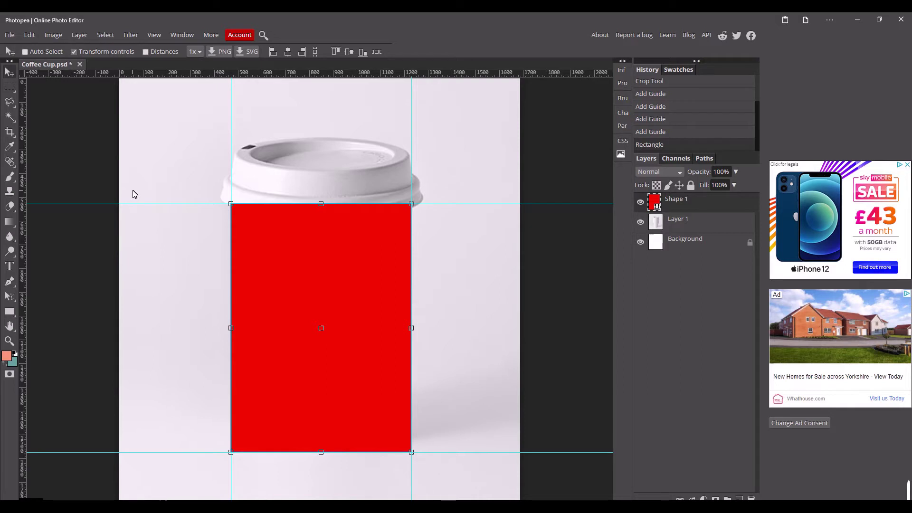
Convert Shape 1 to a smart object and lower its opacity to 47%.
{"action": "right_click", "coordinate": [685, 208]}
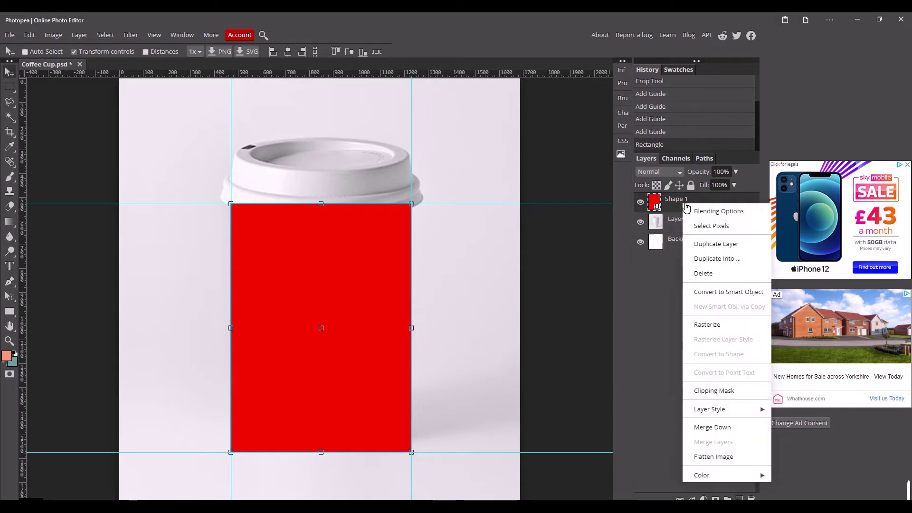
{"action": "left_click", "coordinate": [729, 292]}
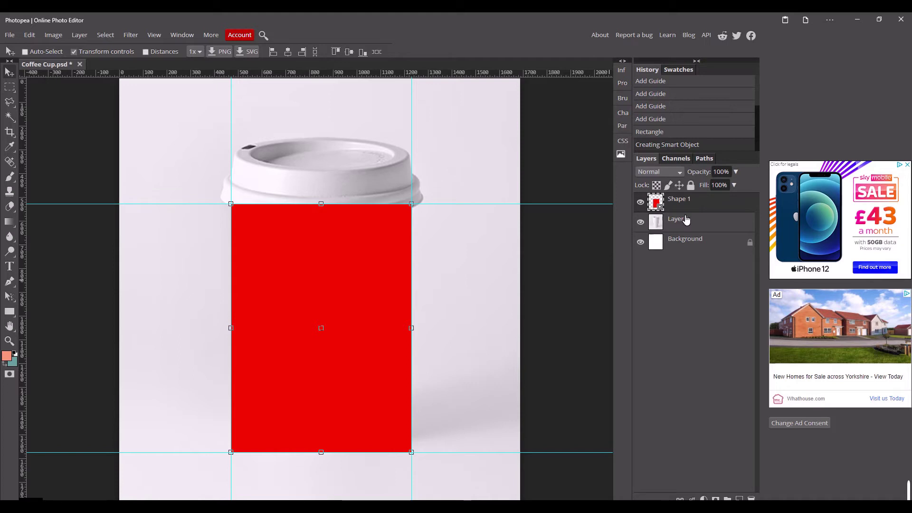
{"action": "left_click", "coordinate": [735, 172]}
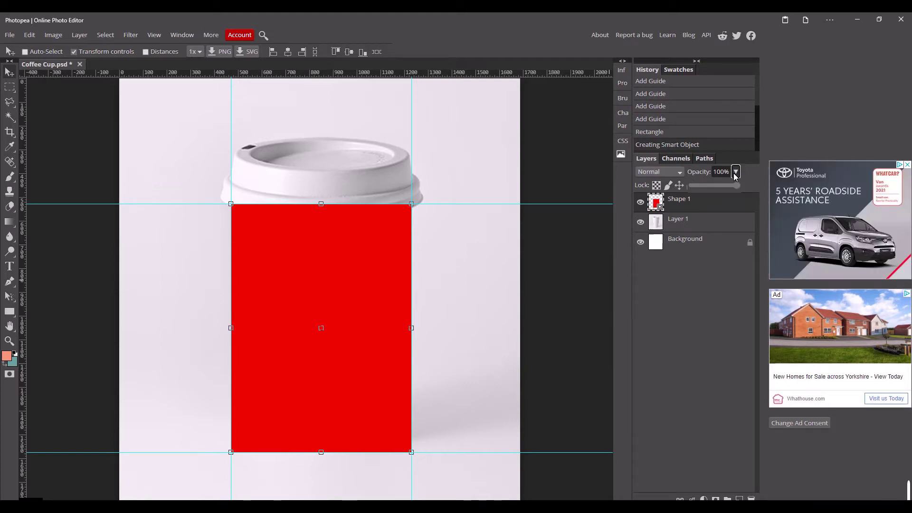
{"action": "left_click_drag", "start_coordinate": [730, 184], "coordinate": [714, 186]}
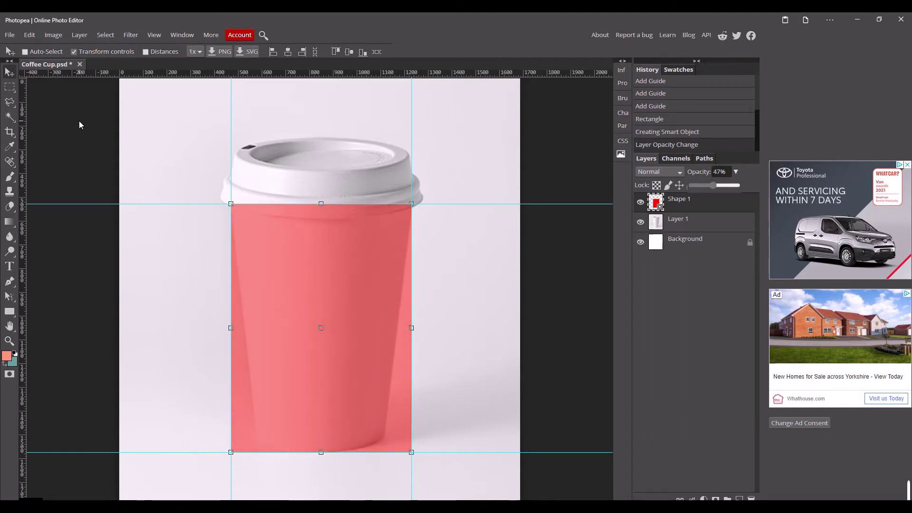
{"action": "left_click", "coordinate": [29, 35]}
Warp Shape 1, pulling its lower corners in along the cup's tapered sides.
{"action": "mouse_move", "coordinate": [97, 274]}
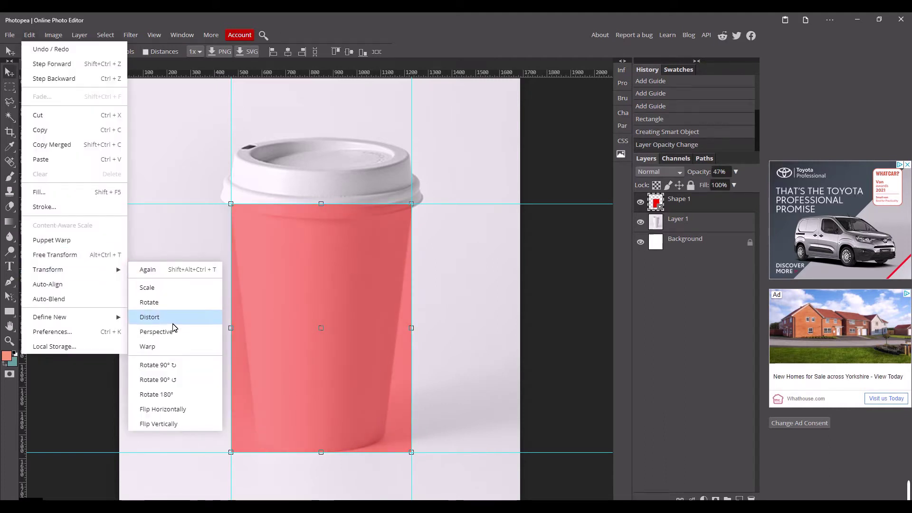
{"action": "left_click", "coordinate": [170, 349]}
{"action": "scroll", "coordinate": [255, 460], "scroll_direction": "up", "scroll_amount": 6}
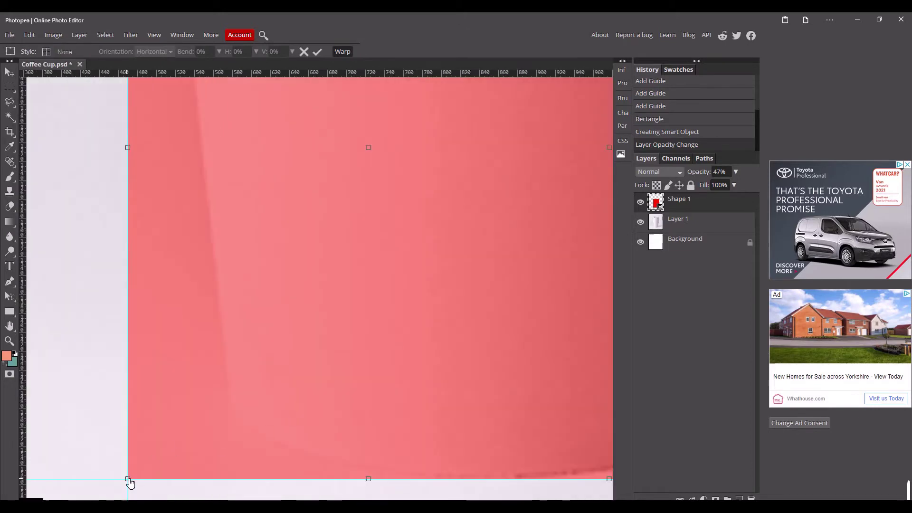
{"action": "left_click_drag", "start_coordinate": [128, 482], "coordinate": [238, 419]}
{"action": "scroll", "coordinate": [237, 419], "scroll_direction": "down", "scroll_amount": 5}
{"action": "scroll", "coordinate": [432, 357], "scroll_direction": "up", "scroll_amount": 6}
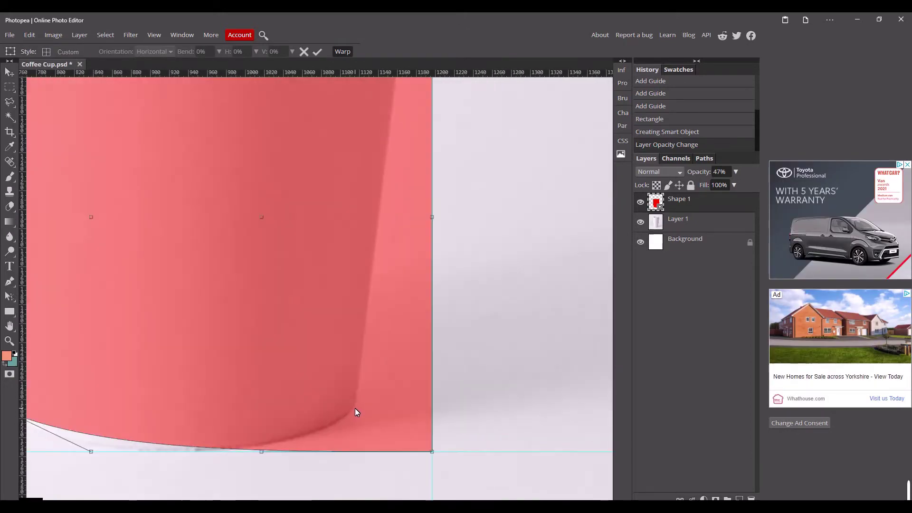
{"action": "scroll", "coordinate": [466, 481], "scroll_direction": "down", "scroll_amount": 1}
{"action": "left_click_drag", "start_coordinate": [464, 472], "coordinate": [354, 404]}
{"action": "scroll", "coordinate": [326, 404], "scroll_direction": "down", "scroll_amount": 5}
{"action": "scroll", "coordinate": [262, 390], "scroll_direction": "up", "scroll_amount": 6}
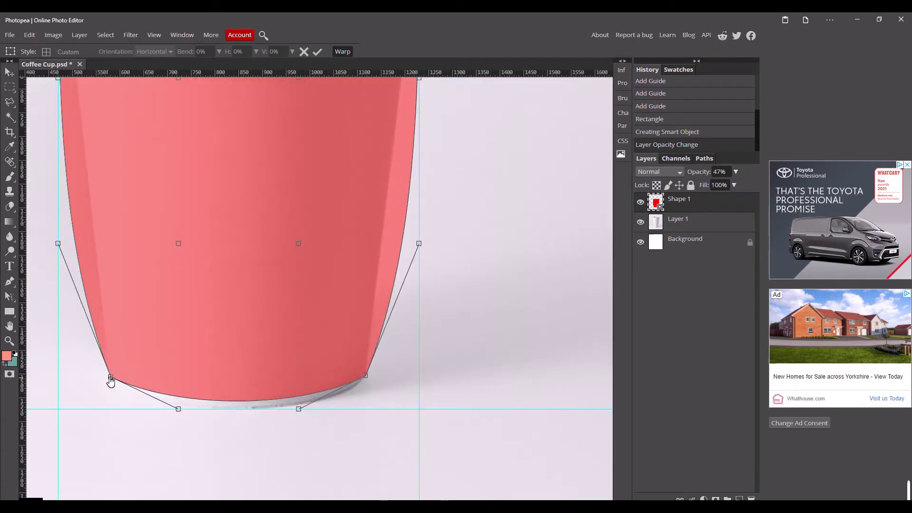
Curve the shape's bottom edge to match the rounded cup base and commit the warp.
{"action": "left_click_drag", "start_coordinate": [179, 420], "coordinate": [195, 427]}
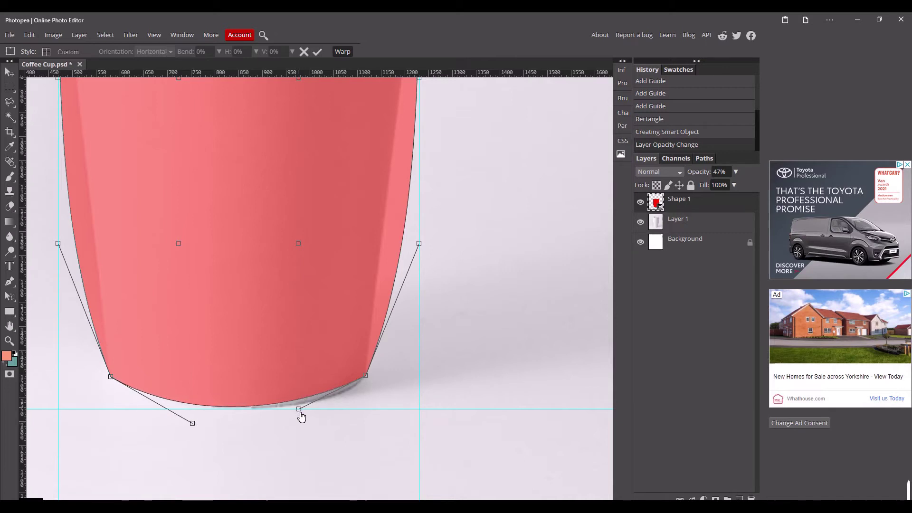
{"action": "left_click_drag", "start_coordinate": [300, 412], "coordinate": [301, 422]}
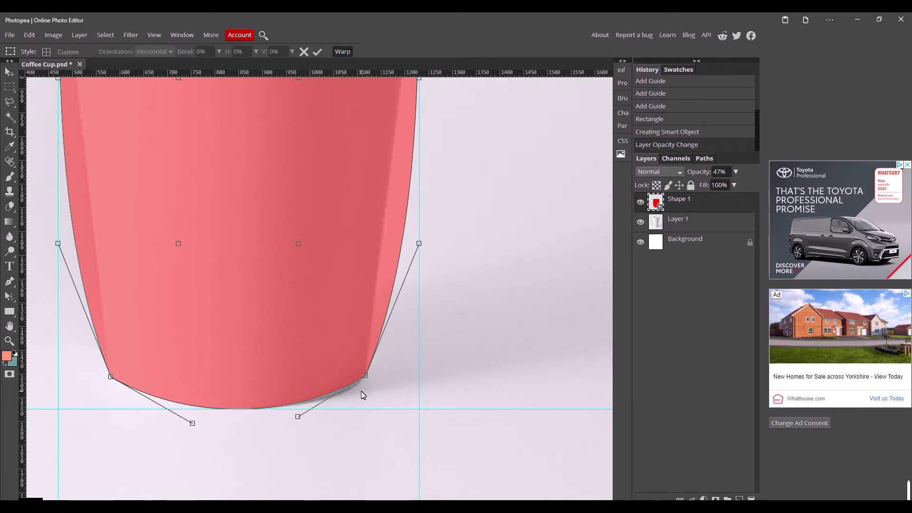
{"action": "scroll", "coordinate": [363, 395], "scroll_direction": "up", "scroll_amount": 2}
{"action": "scroll", "coordinate": [404, 397], "scroll_direction": "down", "scroll_amount": 1}
{"action": "scroll", "coordinate": [226, 323], "scroll_direction": "left", "scroll_amount": 5}
{"action": "scroll", "coordinate": [282, 137], "scroll_direction": "up", "scroll_amount": 3}
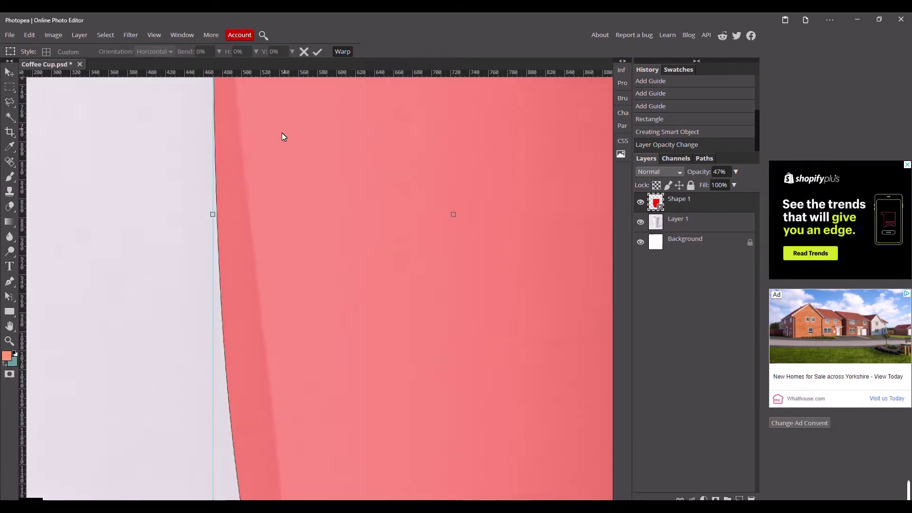
{"action": "scroll", "coordinate": [281, 190], "scroll_direction": "up", "scroll_amount": 2}
{"action": "scroll", "coordinate": [332, 295], "scroll_direction": "right", "scroll_amount": 5}
{"action": "scroll", "coordinate": [263, 216], "scroll_direction": "down", "scroll_amount": 3}
{"action": "scroll", "coordinate": [526, 191], "scroll_direction": "up", "scroll_amount": 4}
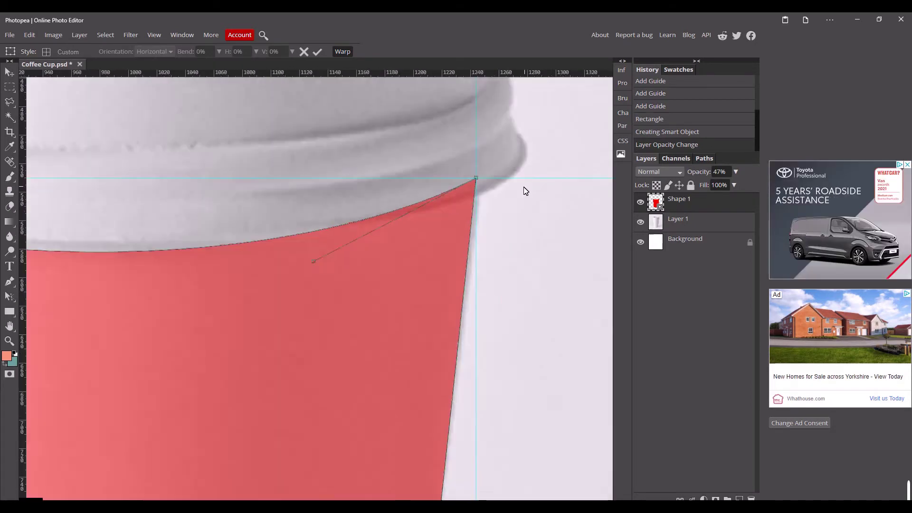
{"action": "scroll", "coordinate": [526, 191], "scroll_direction": "left", "scroll_amount": 5}
{"action": "scroll", "coordinate": [432, 330], "scroll_direction": "down", "scroll_amount": 3}
{"action": "scroll", "coordinate": [421, 418], "scroll_direction": "down", "scroll_amount": 3}
{"action": "scroll", "coordinate": [362, 353], "scroll_direction": "up", "scroll_amount": 2}
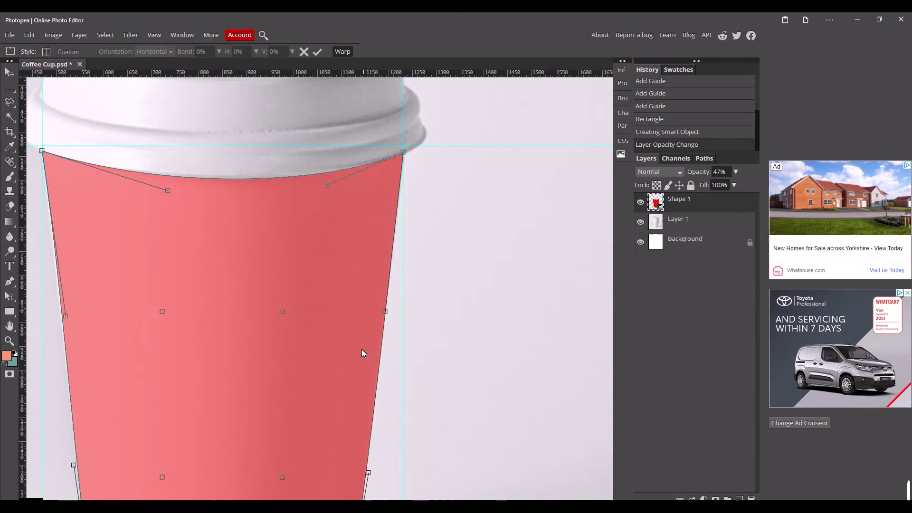
{"action": "key", "text": "Return"}
{"action": "key", "text": "ctrl+0"}
Drag three of the guides off the image back onto the rulers.
{"action": "left_click_drag", "start_coordinate": [264, 98], "coordinate": [22, 98]}
{"action": "left_click_drag", "start_coordinate": [209, 177], "coordinate": [209, 71]}
{"action": "left_click_drag", "start_coordinate": [444, 238], "coordinate": [21, 238]}
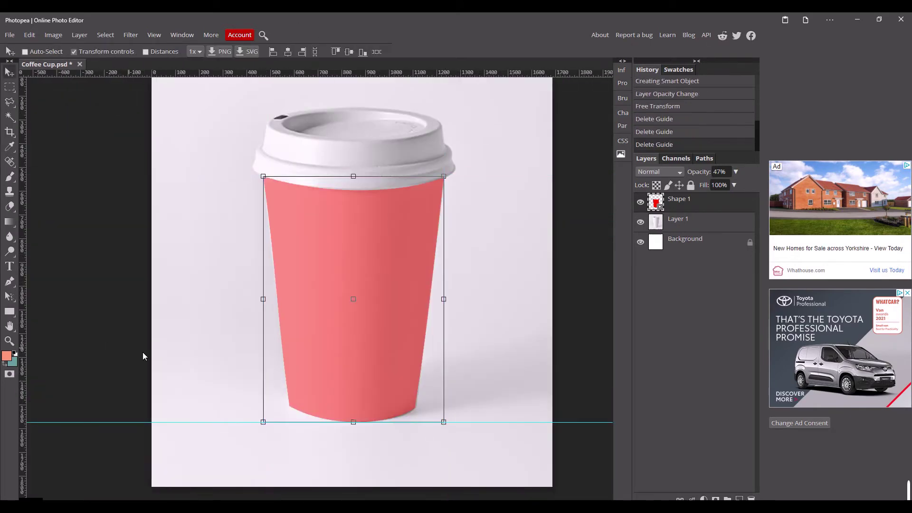
Remove the last guide and set Shape 1's opacity back to 100%.
{"action": "left_click_drag", "start_coordinate": [145, 422], "coordinate": [145, 71]}
{"action": "left_click", "coordinate": [735, 173]}
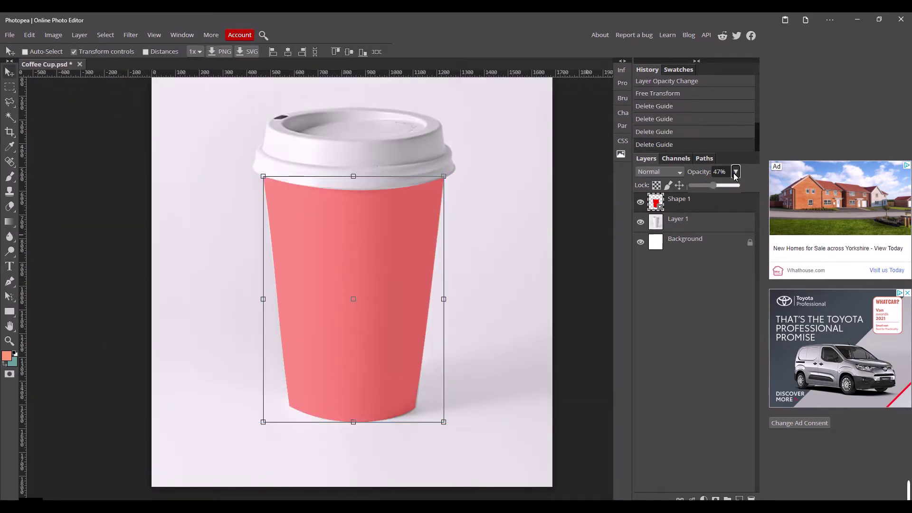
{"action": "left_click", "coordinate": [719, 183]}
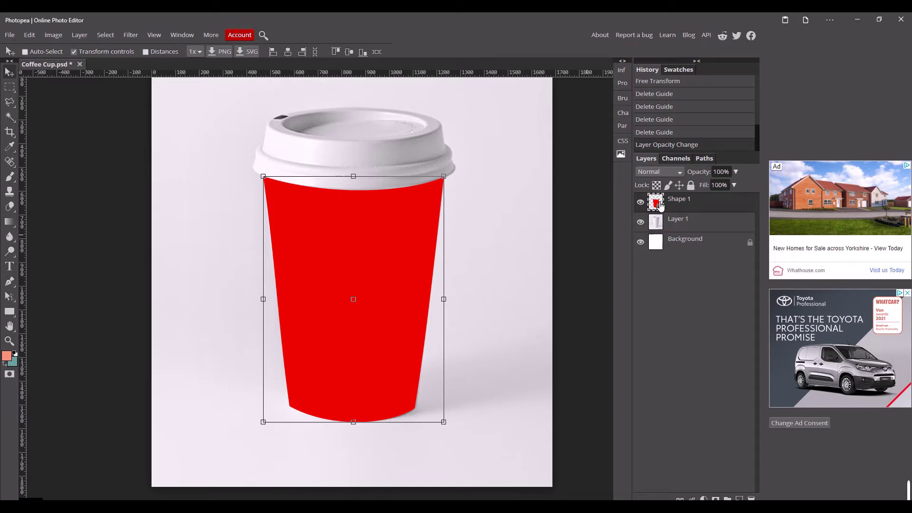
Open Shape 1's smart object contents as Shape 1.psd and bring up the SUPERIMPOSING folder.
{"action": "double_click", "coordinate": [659, 203]}
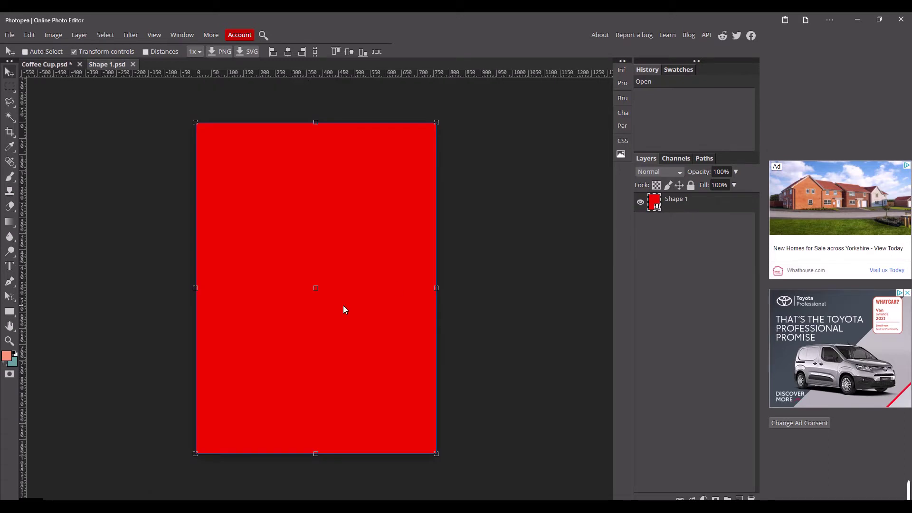
{"action": "left_click", "coordinate": [42, 65]}
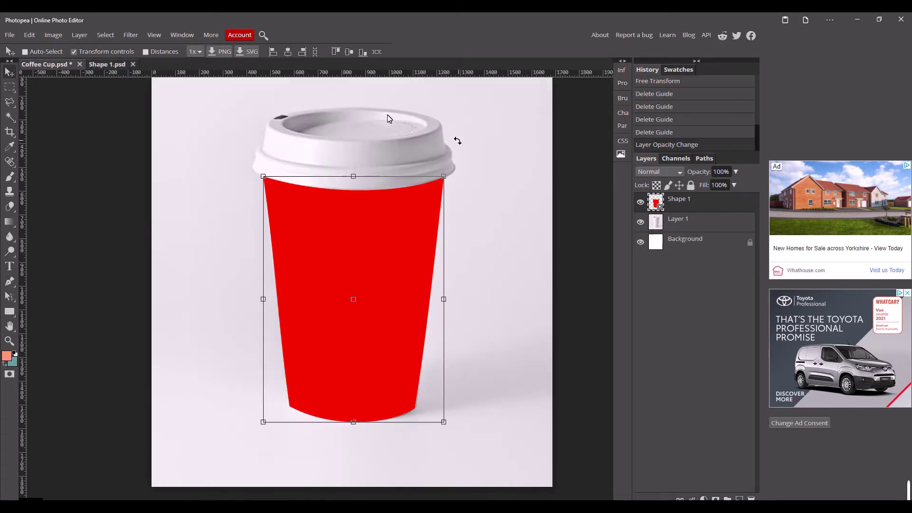
{"action": "left_click", "coordinate": [105, 64]}
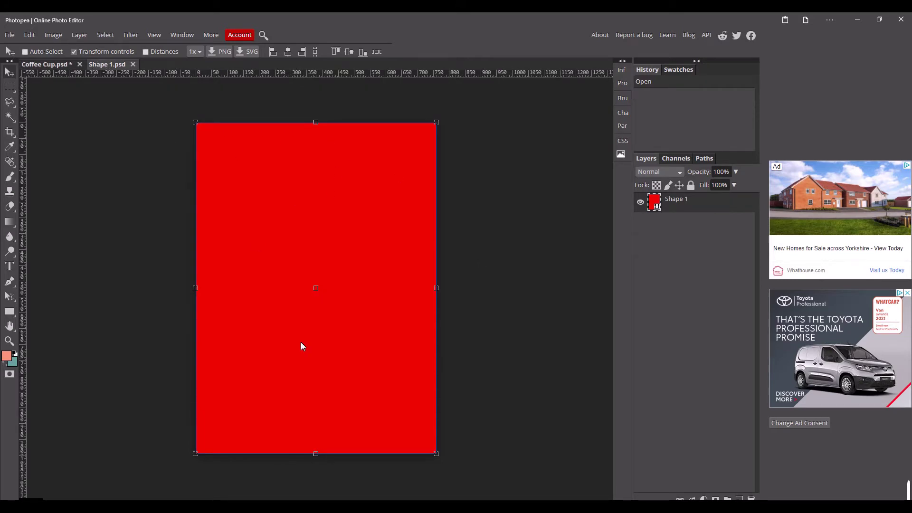
{"action": "mouse_move", "coordinate": [268, 507]}
{"action": "left_click", "coordinate": [268, 473]}
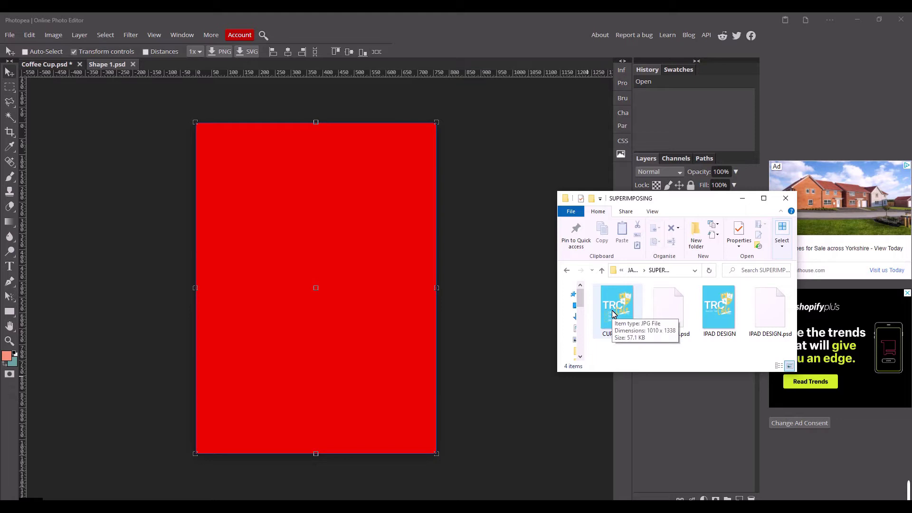
Place the CUP DESIGN image into Shape 1.psd, trial-enlarge it to about 109%, then cancel back to original size.
{"action": "left_click_drag", "start_coordinate": [612, 312], "coordinate": [292, 241]}
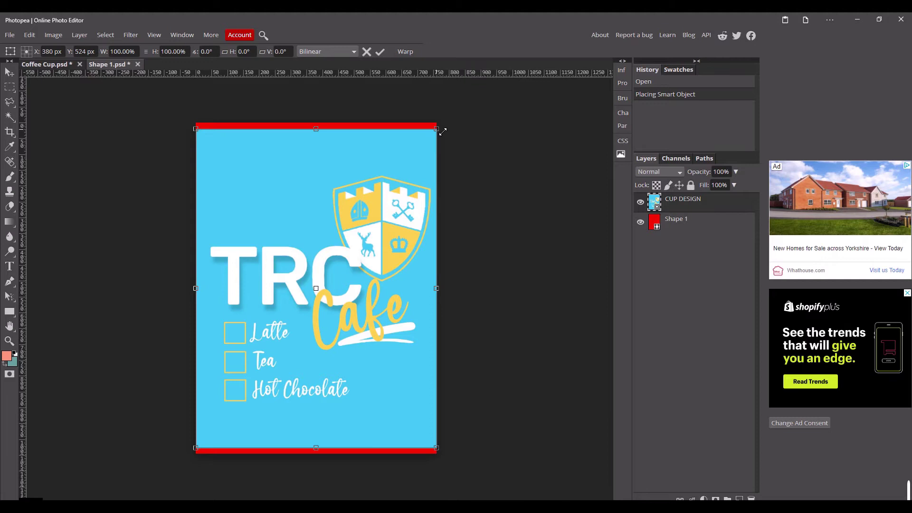
{"action": "left_click_drag", "start_coordinate": [442, 131], "coordinate": [446, 123]}
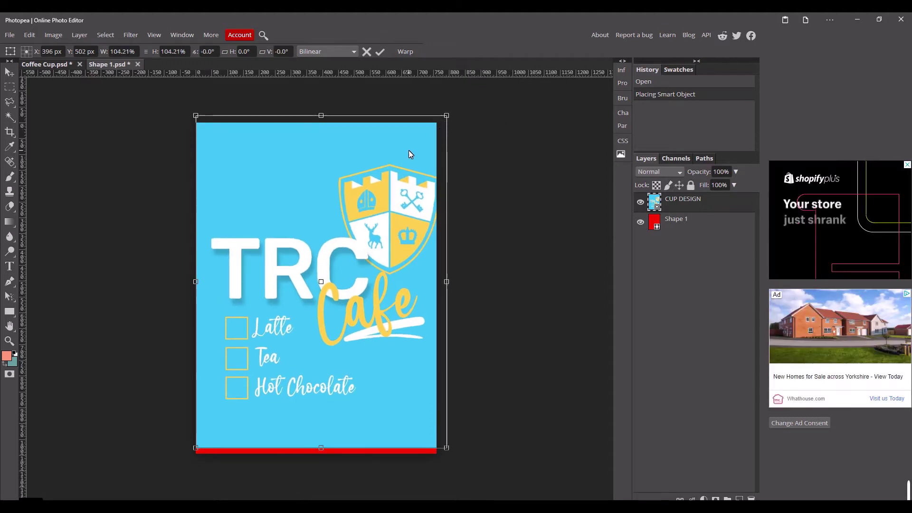
{"action": "key", "text": "shift+Right"}
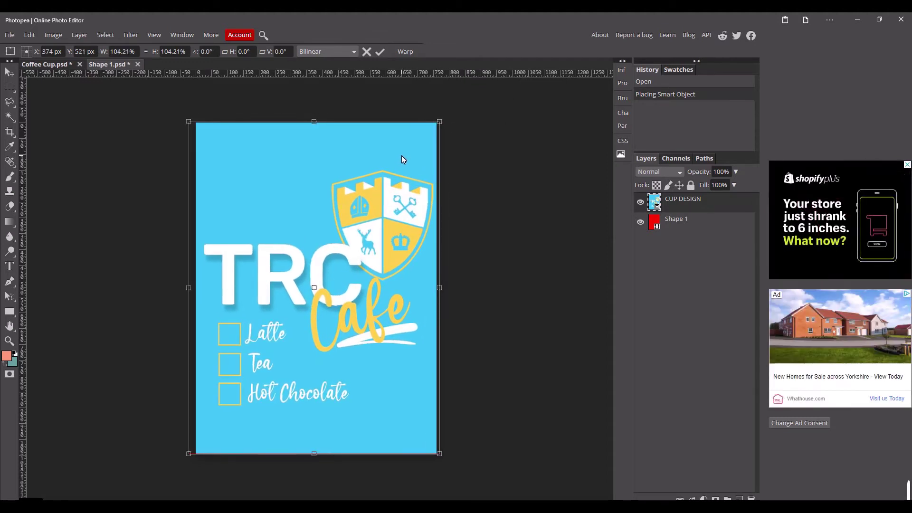
{"action": "left_click_drag", "start_coordinate": [440, 122], "coordinate": [451, 107]}
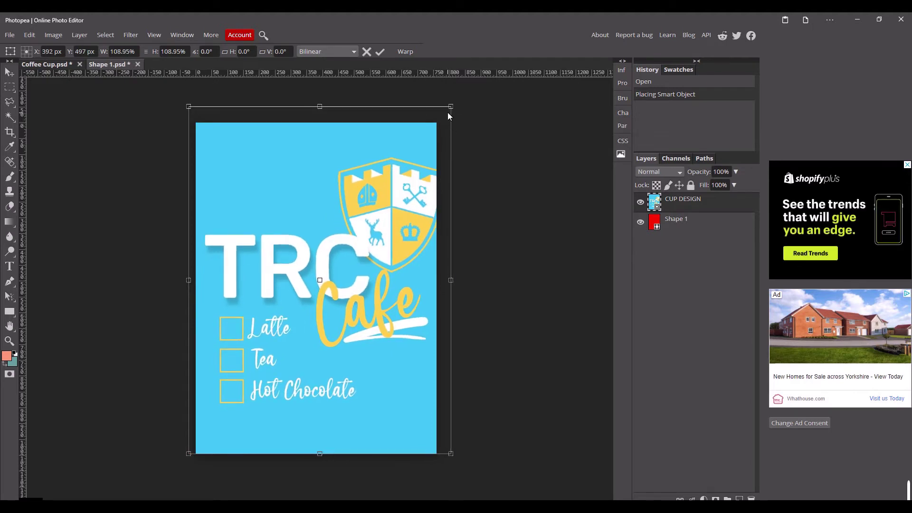
{"action": "left_click", "coordinate": [367, 51]}
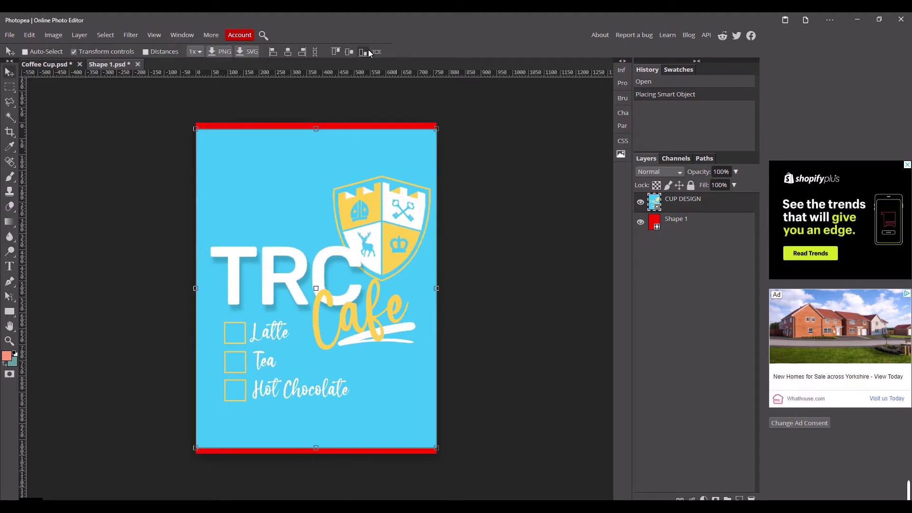
{"action": "left_click", "coordinate": [701, 224]}
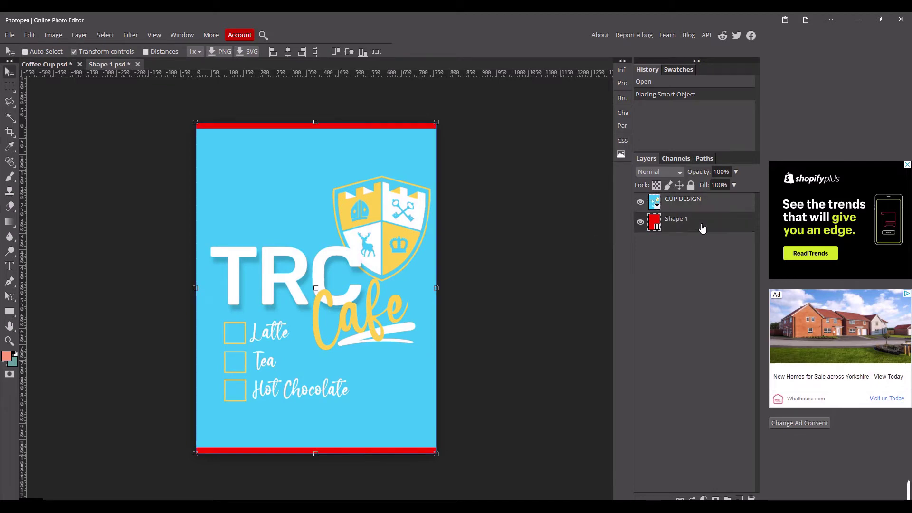
Fill Shape 1 with the design's light blue 46d1f0 instead of red.
{"action": "double_click", "coordinate": [658, 226]}
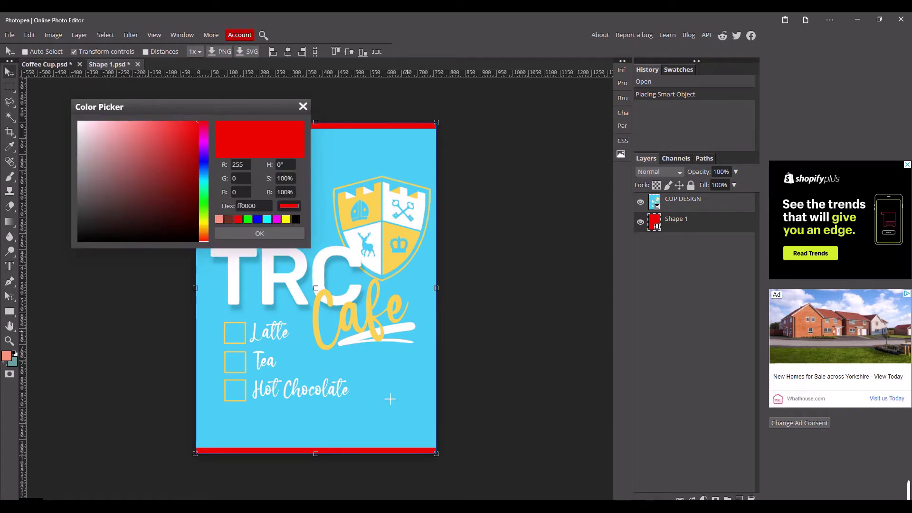
{"action": "left_click", "coordinate": [390, 413]}
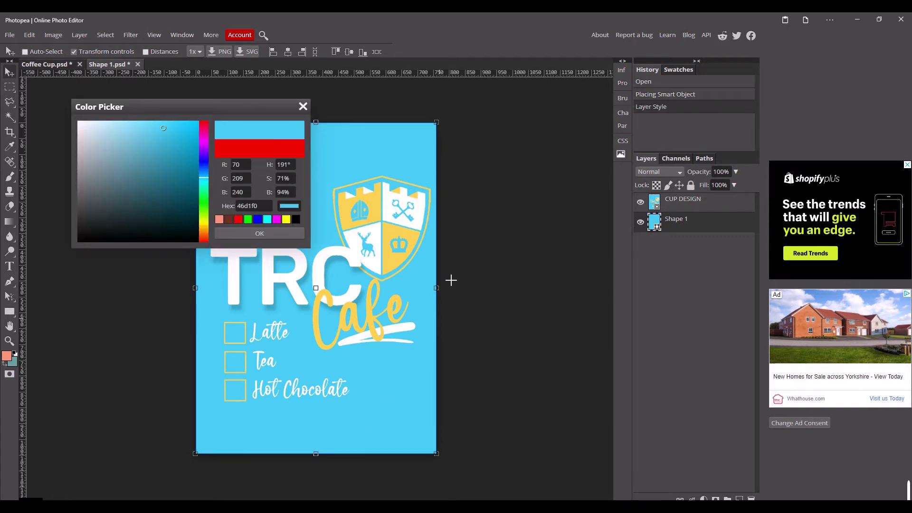
{"action": "left_click", "coordinate": [259, 233]}
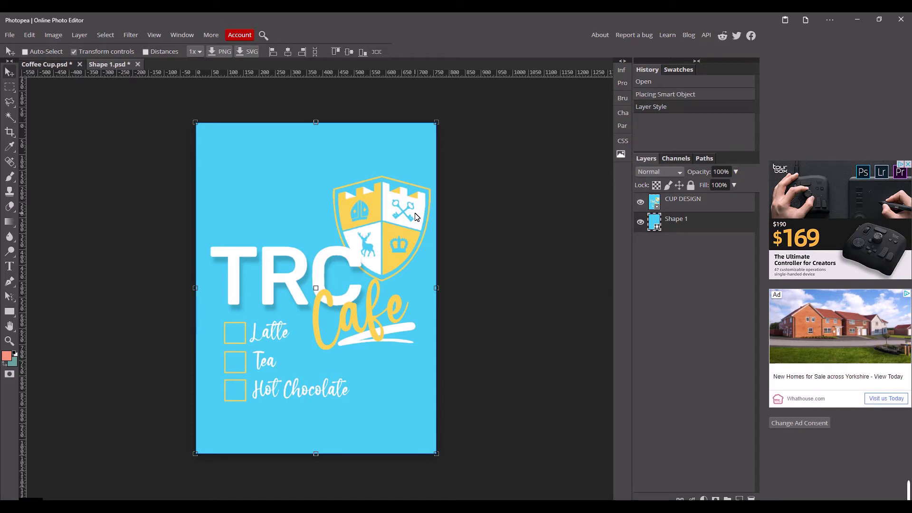
Save the Shape 1 smart object so the blue design updates in the cup mockup.
{"action": "left_click", "coordinate": [9, 35]}
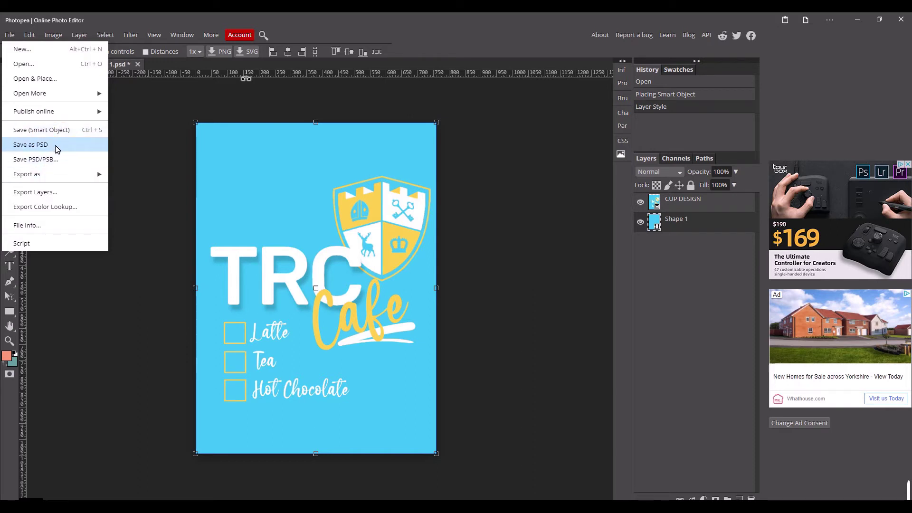
{"action": "mouse_move", "coordinate": [45, 178]}
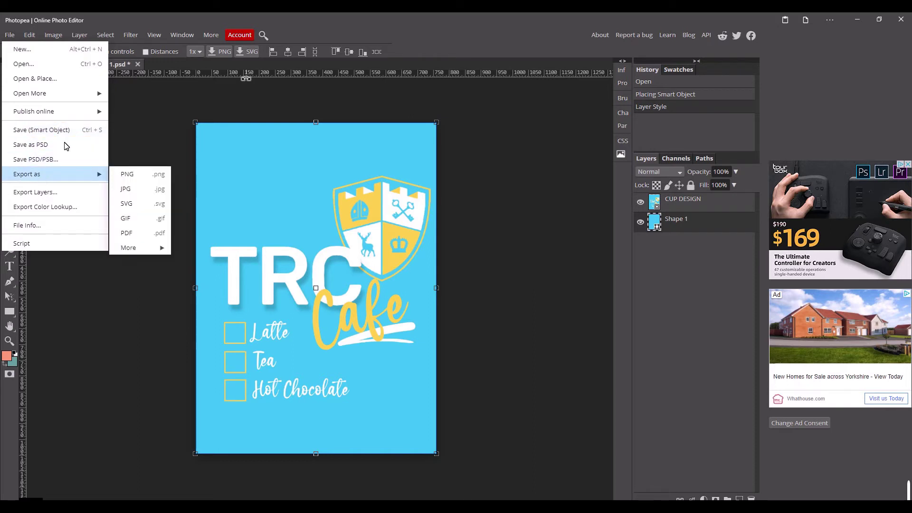
{"action": "left_click", "coordinate": [42, 131]}
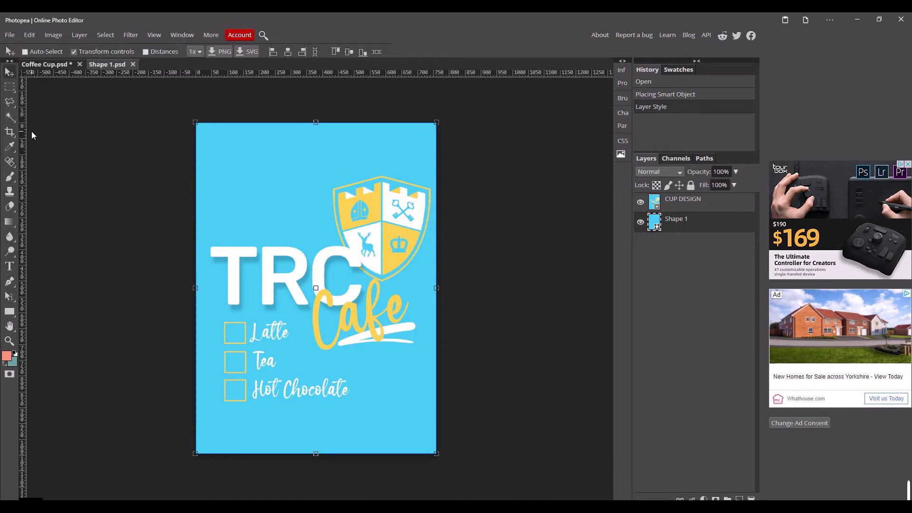
Return to the Coffee Cup.psd document showing the blue TRC Cafe design on the cup.
{"action": "left_click", "coordinate": [58, 63]}
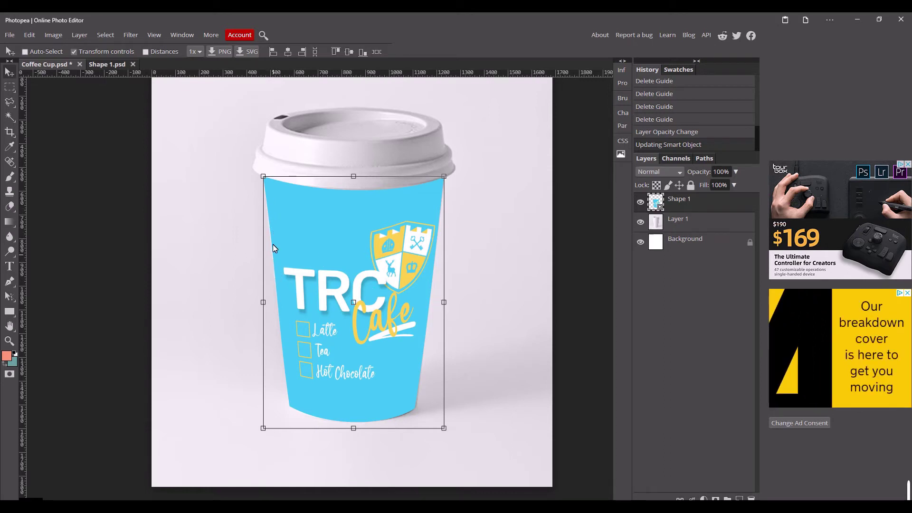
Warp the cup's design by pulling its four inner handles downward, then commit it.
{"action": "left_click", "coordinate": [35, 38]}
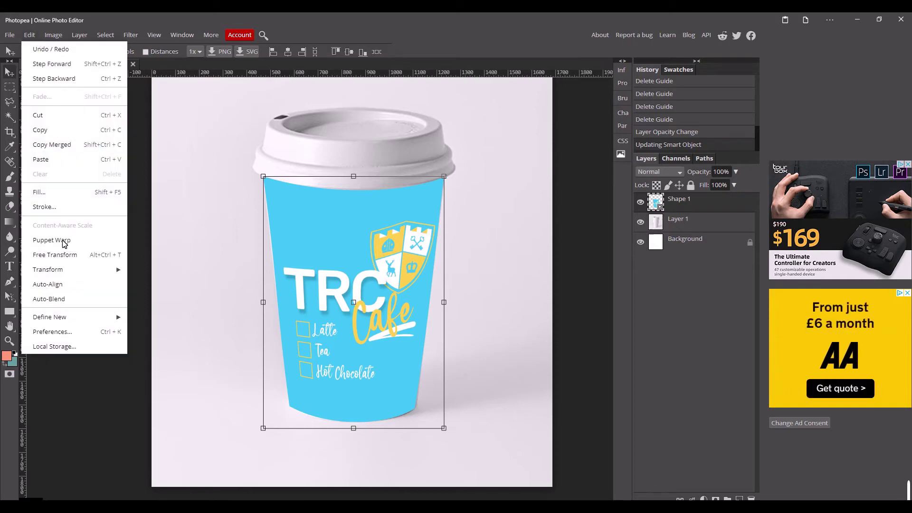
{"action": "mouse_move", "coordinate": [61, 270]}
{"action": "left_click", "coordinate": [147, 342]}
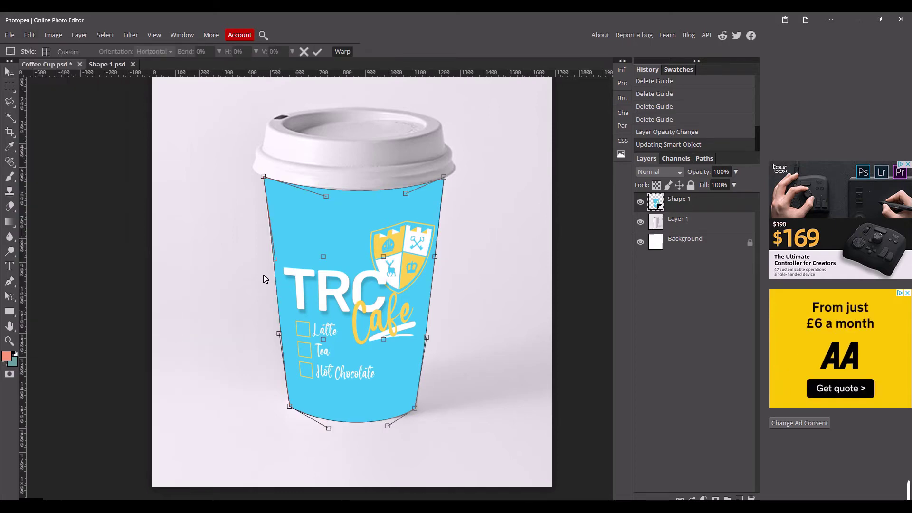
{"action": "scroll", "coordinate": [255, 258], "scroll_direction": "up", "scroll_amount": 3}
{"action": "scroll", "coordinate": [455, 299], "scroll_direction": "down", "scroll_amount": 2}
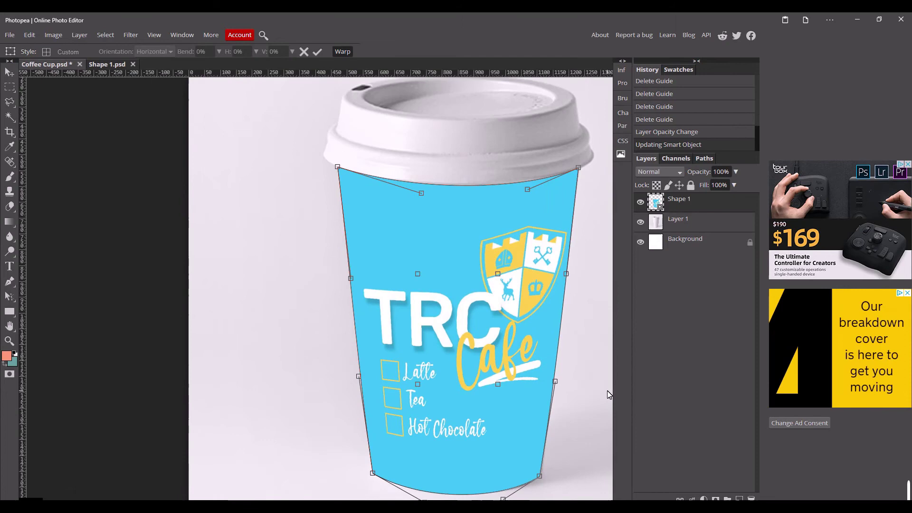
{"action": "scroll", "coordinate": [609, 394], "scroll_direction": "up", "scroll_amount": 2}
{"action": "scroll", "coordinate": [235, 252], "scroll_direction": "down", "scroll_amount": 2}
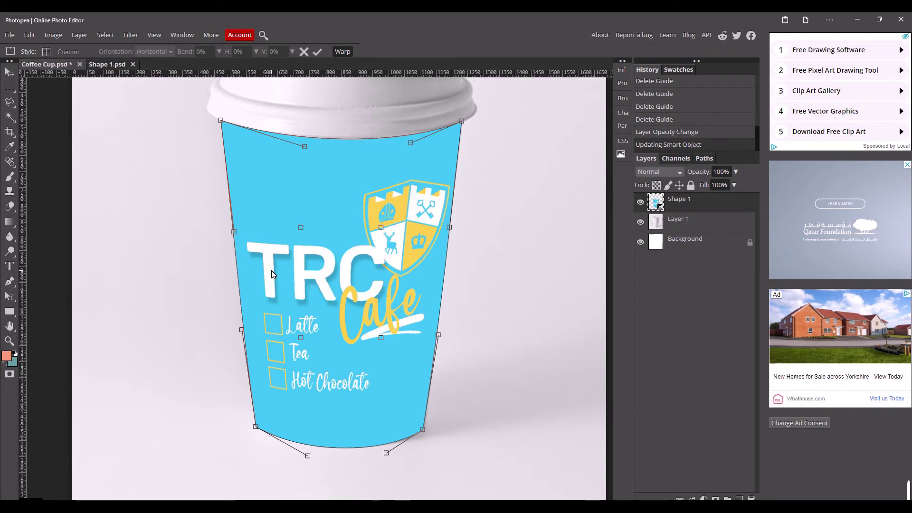
{"action": "left_click_drag", "start_coordinate": [301, 228], "coordinate": [304, 262]}
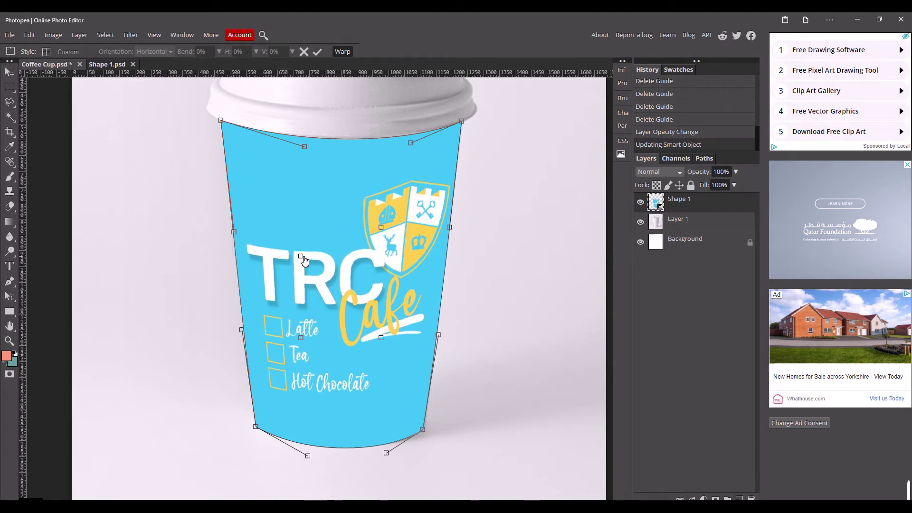
{"action": "left_click_drag", "start_coordinate": [384, 232], "coordinate": [378, 258]}
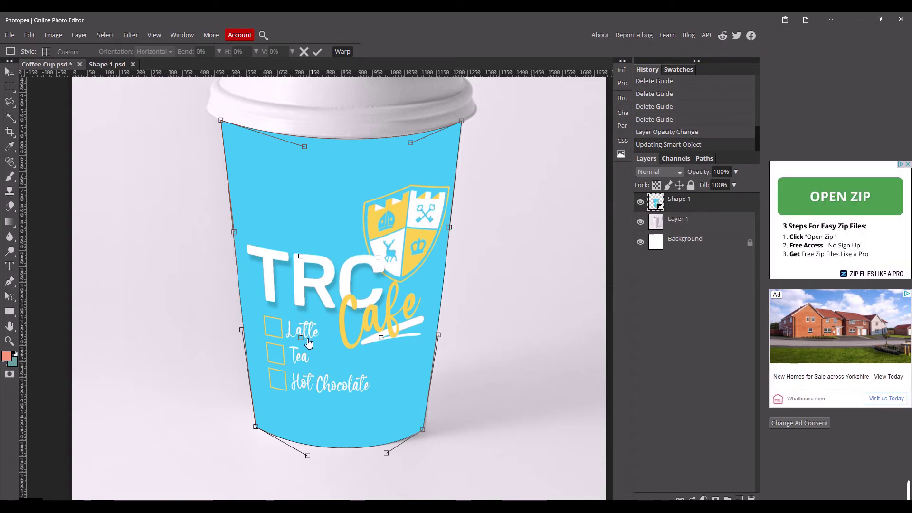
{"action": "left_click_drag", "start_coordinate": [301, 338], "coordinate": [305, 356]}
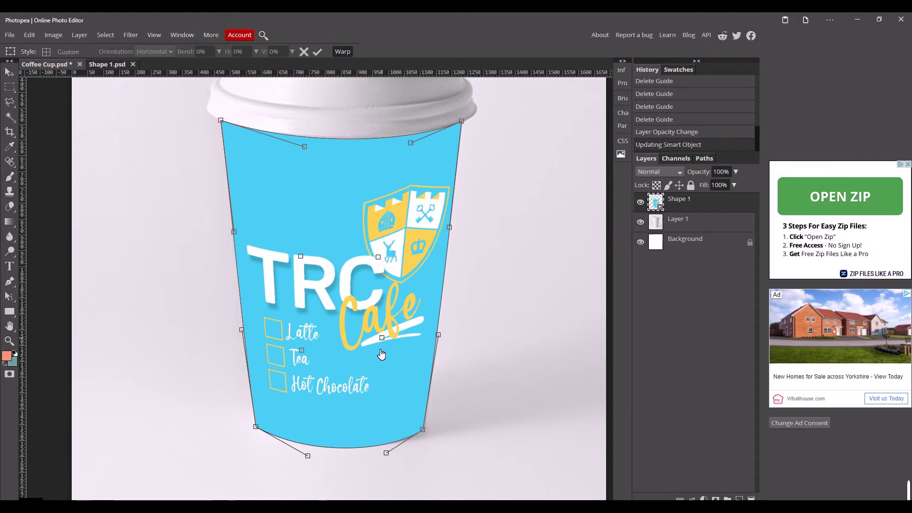
{"action": "left_click_drag", "start_coordinate": [382, 338], "coordinate": [378, 351]}
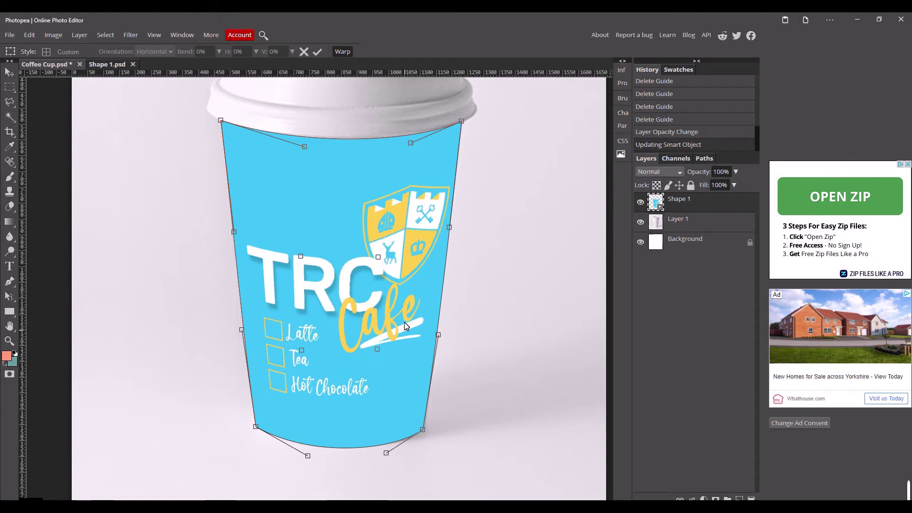
{"action": "left_click", "coordinate": [318, 55]}
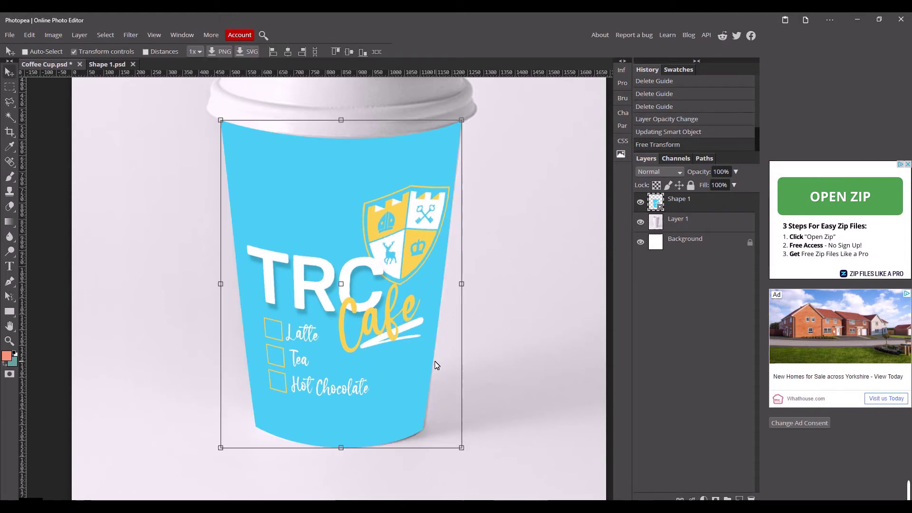
Select the Shape 1 layer and set its blend mode to Multiply.
{"action": "scroll", "coordinate": [435, 364], "scroll_direction": "down", "scroll_amount": 1}
{"action": "left_click", "coordinate": [706, 257]}
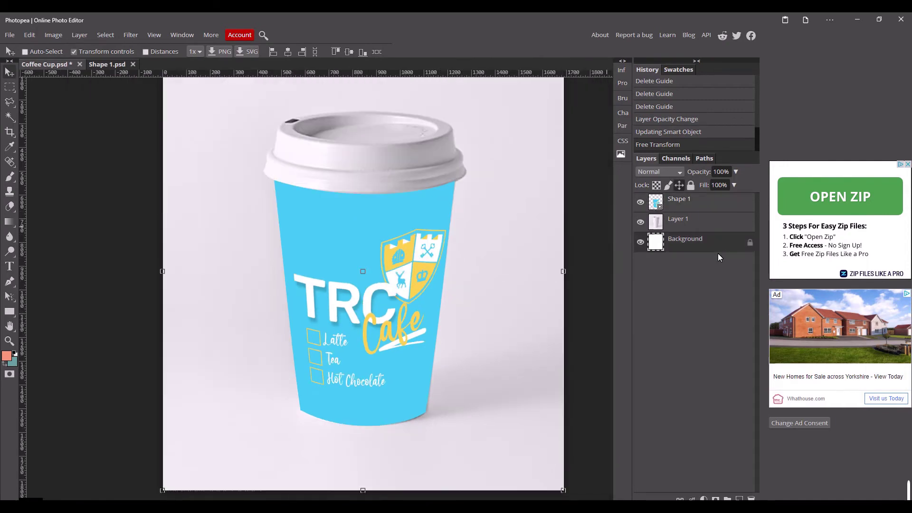
{"action": "left_click", "coordinate": [721, 211]}
{"action": "left_click", "coordinate": [677, 173]}
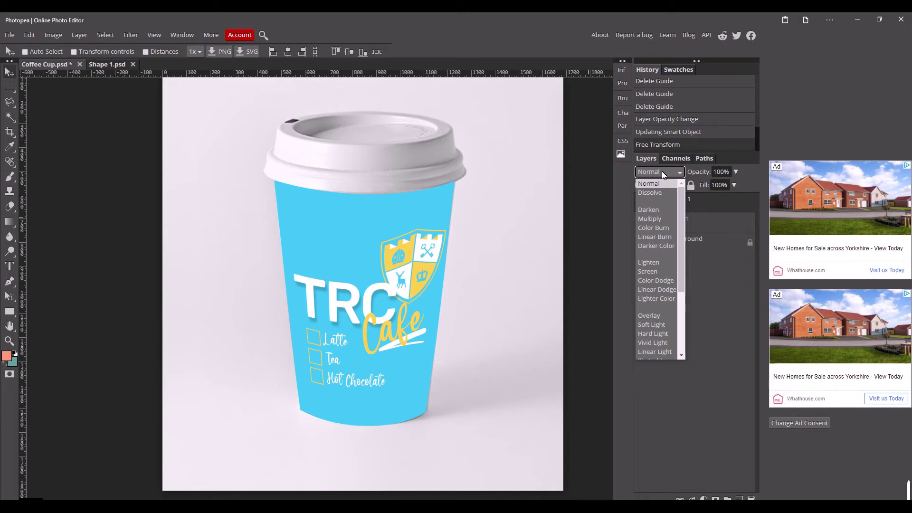
{"action": "left_click", "coordinate": [663, 219]}
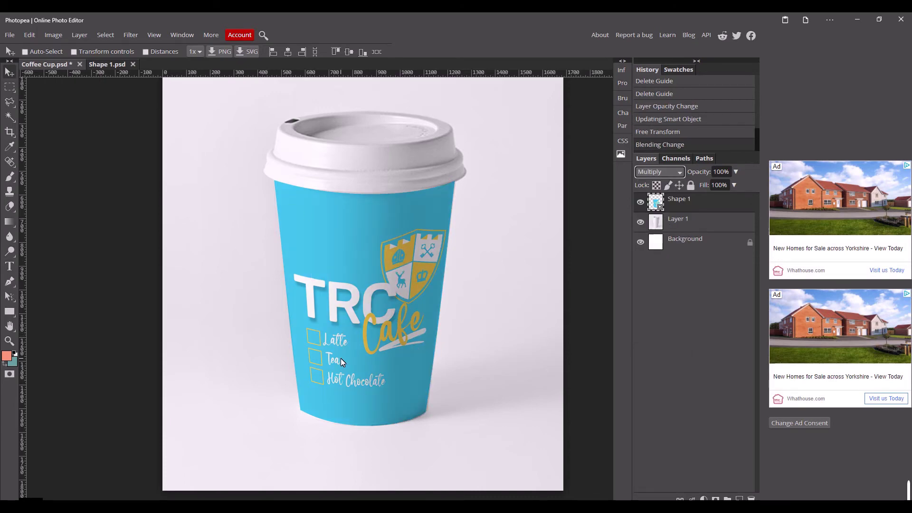
Compare Screen, Overlay, Linear Light and other blend modes, then settle on Multiply.
{"action": "key", "text": "ctrl+plus"}
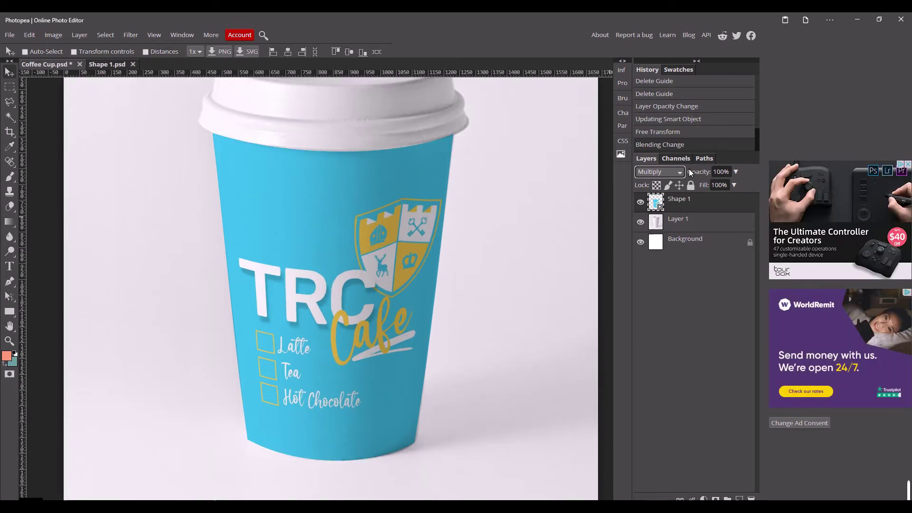
{"action": "left_click", "coordinate": [674, 172]}
{"action": "left_click", "coordinate": [657, 272]}
{"action": "left_click", "coordinate": [671, 172]}
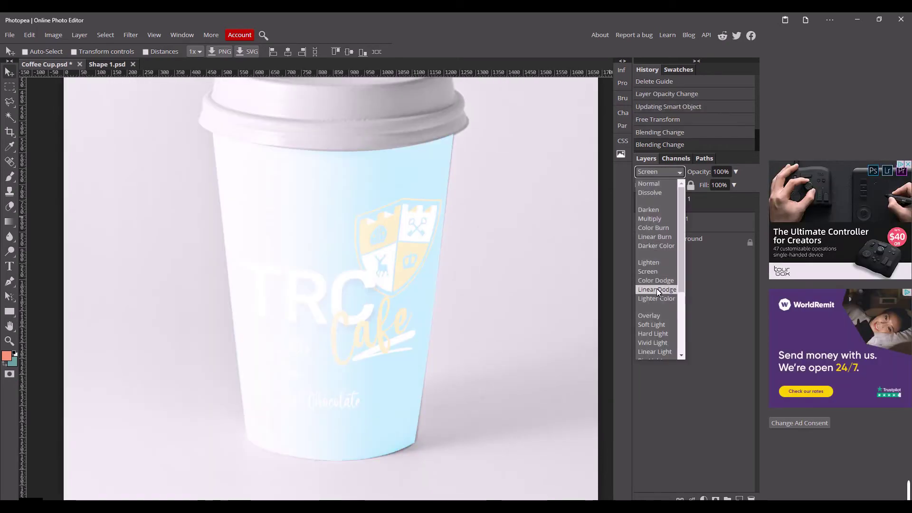
{"action": "left_click", "coordinate": [646, 315]}
{"action": "left_click", "coordinate": [674, 174]}
{"action": "left_click", "coordinate": [652, 343]}
{"action": "left_click", "coordinate": [675, 172]}
{"action": "left_click", "coordinate": [654, 352]}
{"action": "left_click", "coordinate": [680, 175]}
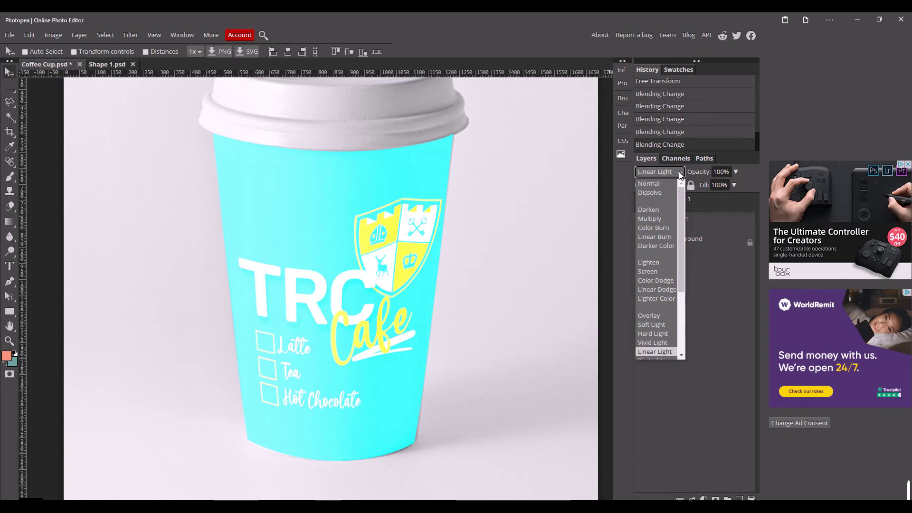
{"action": "left_click", "coordinate": [657, 275]}
{"action": "left_click", "coordinate": [670, 172]}
{"action": "left_click", "coordinate": [650, 218]}
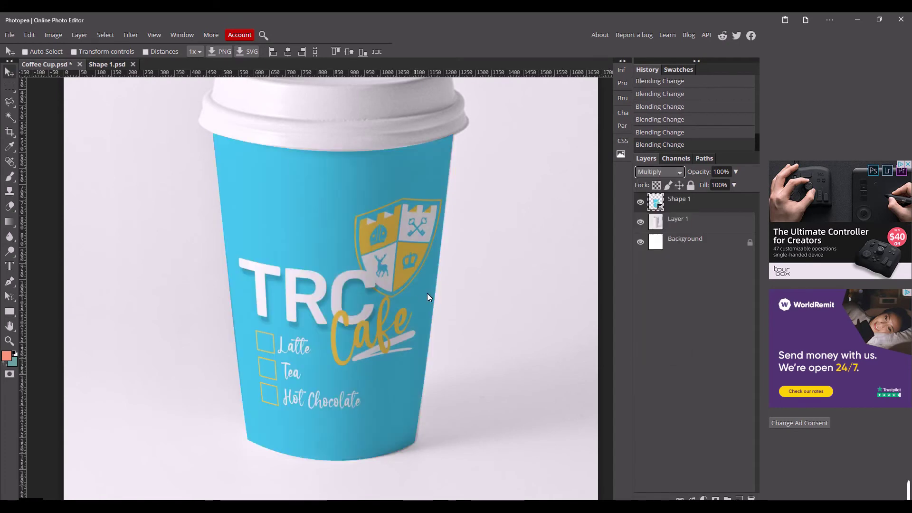
{"action": "scroll", "coordinate": [358, 295], "scroll_direction": "down", "scroll_amount": 3}
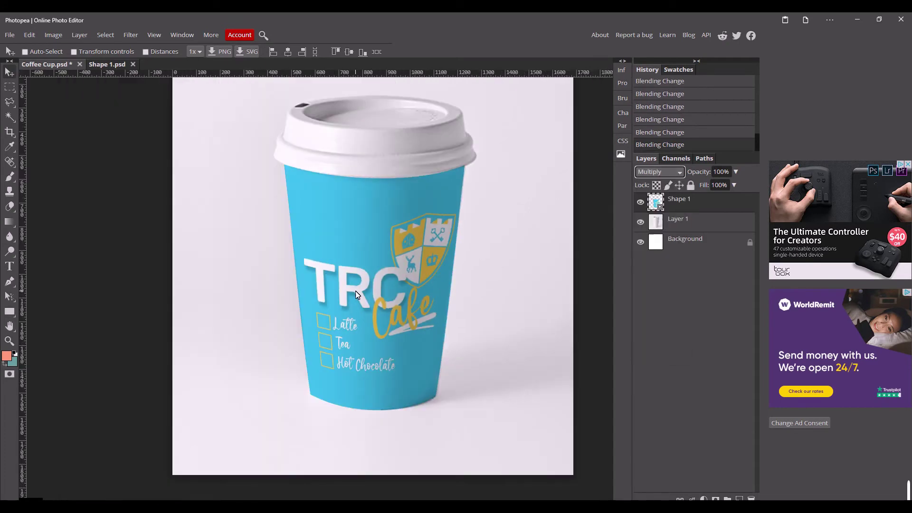
{"action": "scroll", "coordinate": [475, 254], "scroll_direction": "down", "scroll_amount": 3}
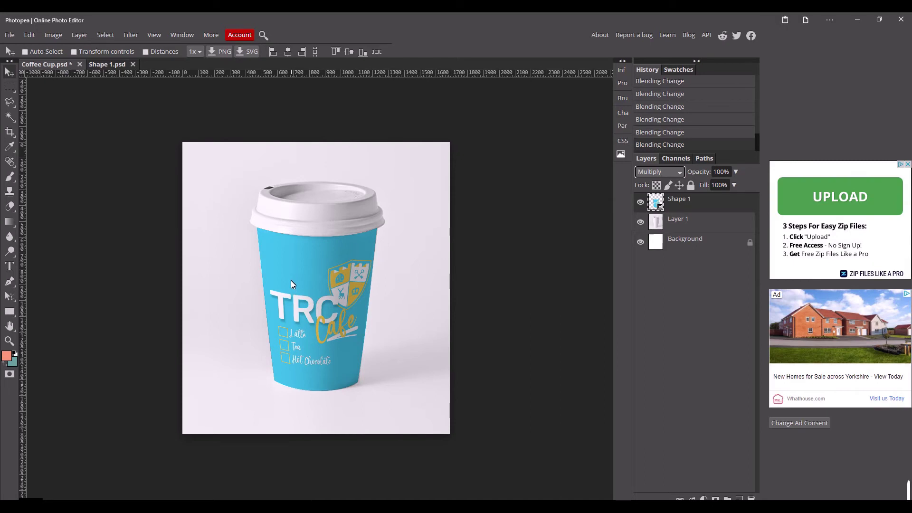
{"action": "scroll", "coordinate": [292, 285], "scroll_direction": "up", "scroll_amount": 2}
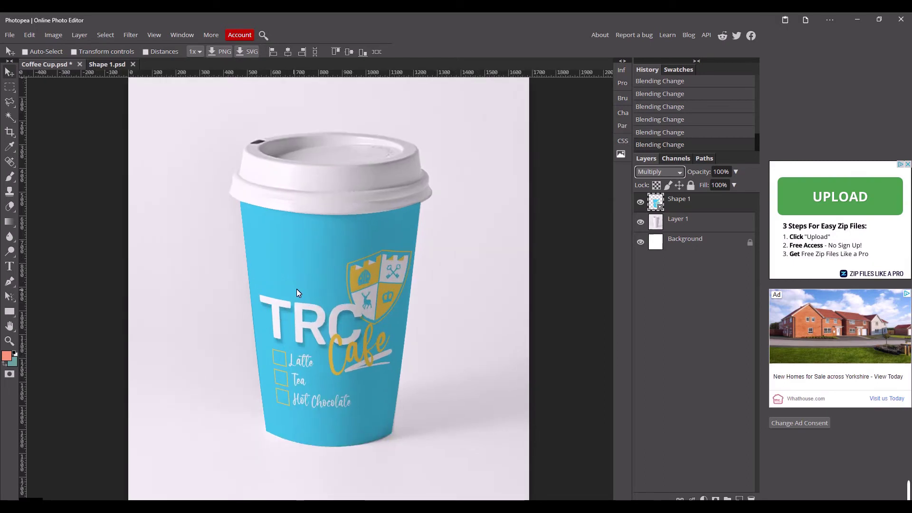
{"action": "left_click", "coordinate": [449, 391], "text": "ctrl"}
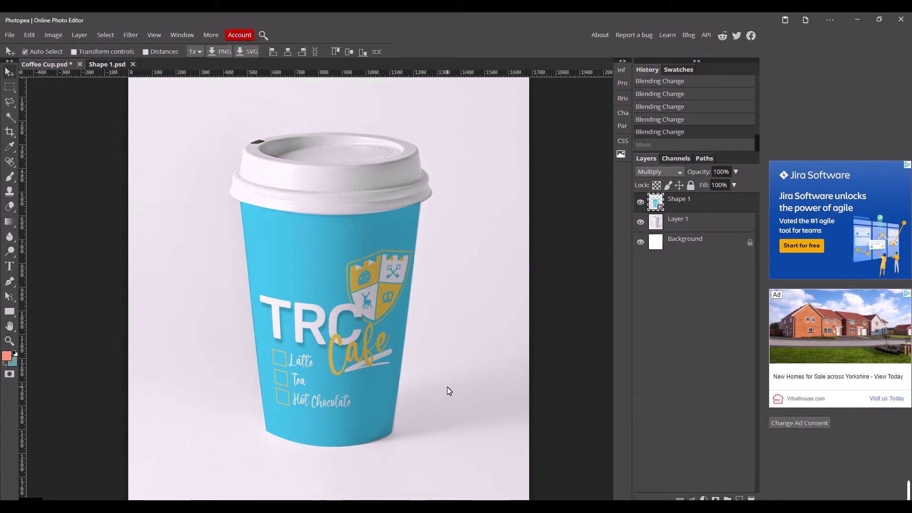
{"action": "key", "text": "ctrl"}
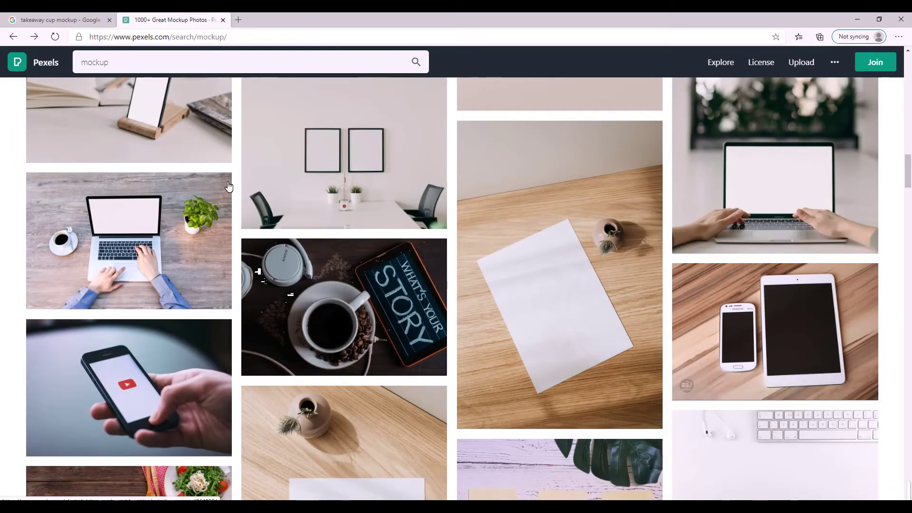
Copy the white iPad and Samsung smartphone photo from Pexels and return to Photopea.
{"action": "left_click", "coordinate": [769, 321]}
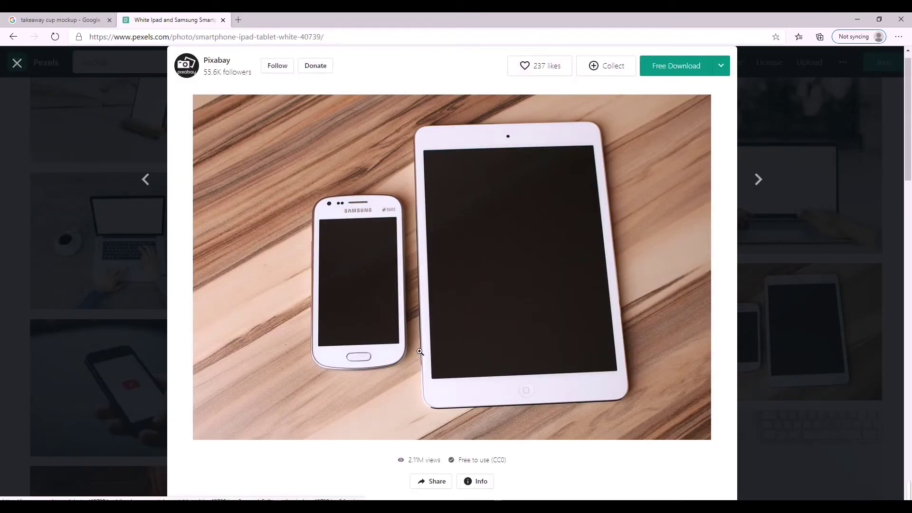
{"action": "right_click", "coordinate": [412, 236]}
{"action": "left_click", "coordinate": [480, 361]}
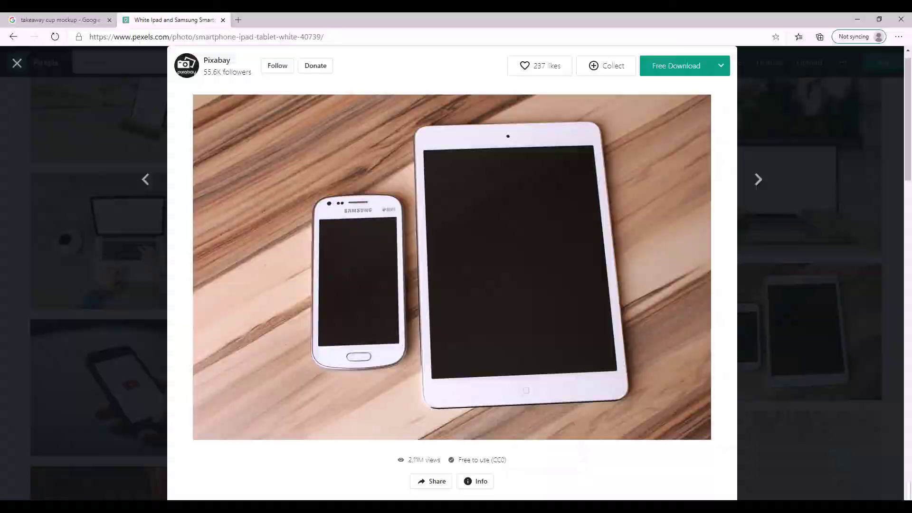
{"action": "key", "text": "alt+Tab"}
{"action": "left_click", "coordinate": [10, 35]}
Create a new landscape A4 document, 297 × 210 mm, named Ipad Design.
{"action": "left_click", "coordinate": [15, 52]}
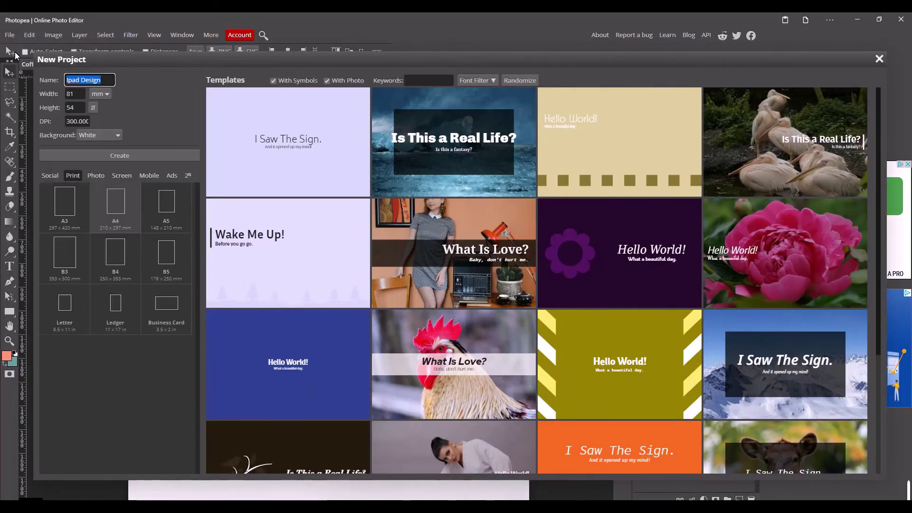
{"action": "left_click", "coordinate": [122, 199]}
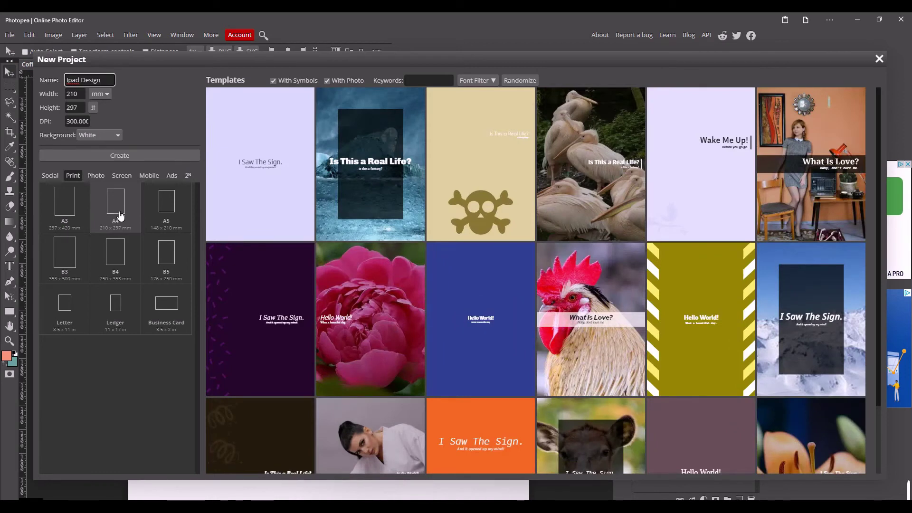
{"action": "left_click", "coordinate": [95, 110]}
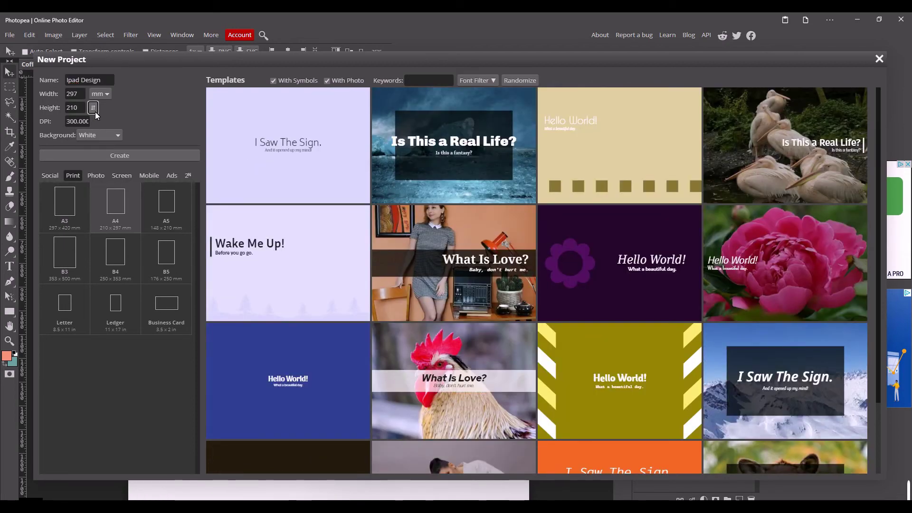
{"action": "left_click", "coordinate": [115, 154]}
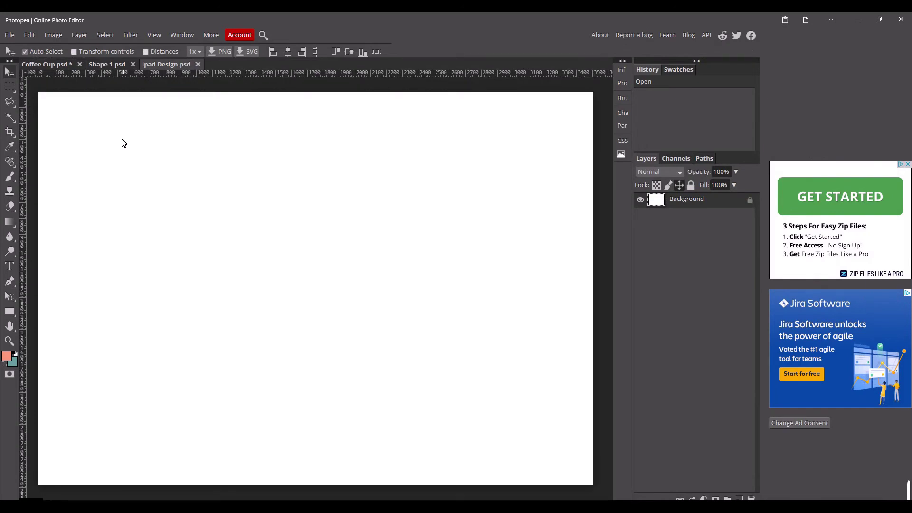
Paste the phone and tablet photo and enlarge it toward the canvas bottom-right.
{"action": "key", "text": "ctrl+v"}
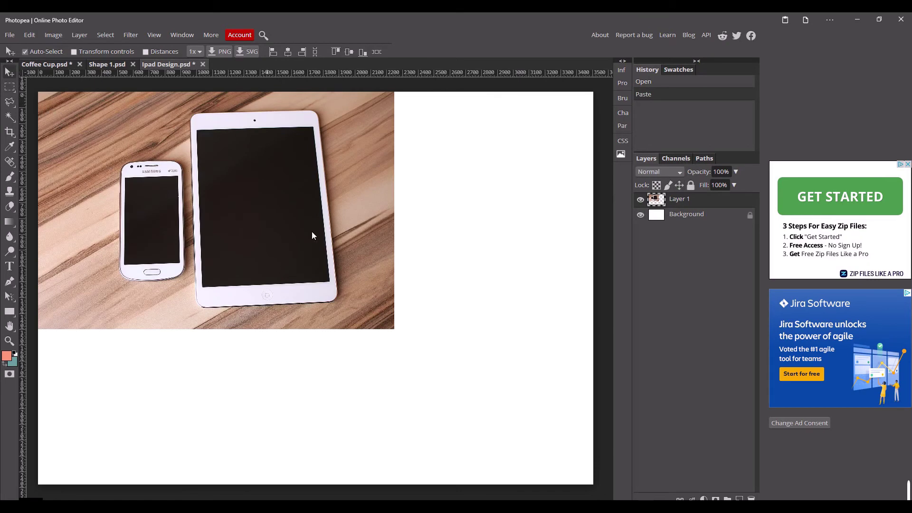
{"action": "key", "text": "ctrl+t"}
{"action": "left_click_drag", "start_coordinate": [393, 332], "coordinate": [458, 372]}
{"action": "left_click", "coordinate": [380, 51]}
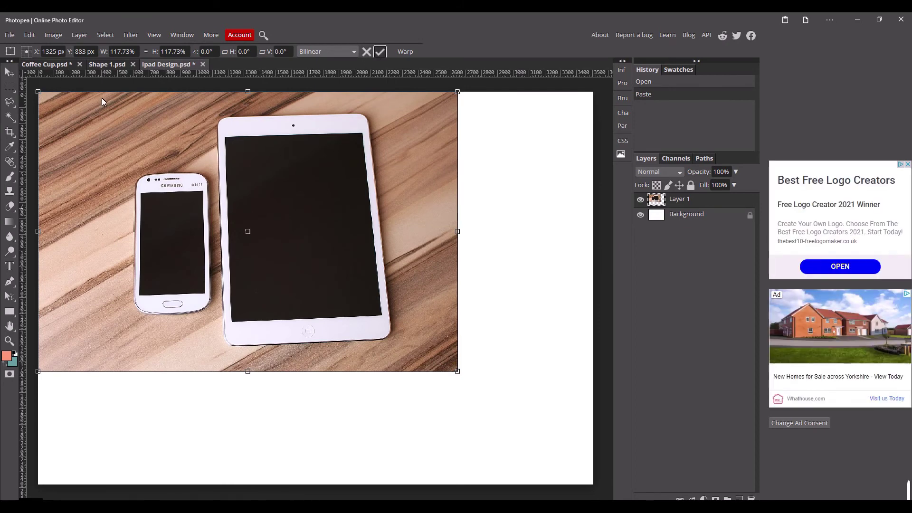
Crop the canvas to the edges of the pasted photo.
{"action": "left_click", "coordinate": [9, 131]}
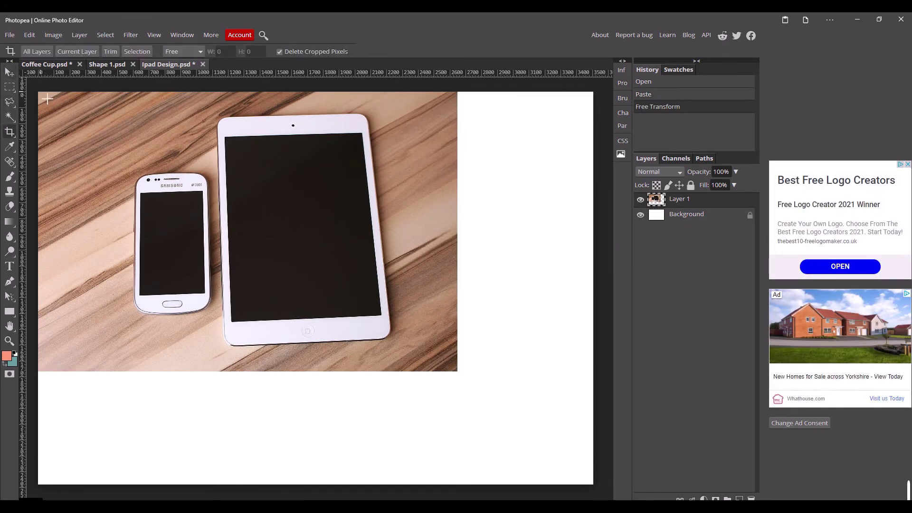
{"action": "left_click_drag", "start_coordinate": [46, 99], "coordinate": [457, 371]}
{"action": "left_click", "coordinate": [375, 52]}
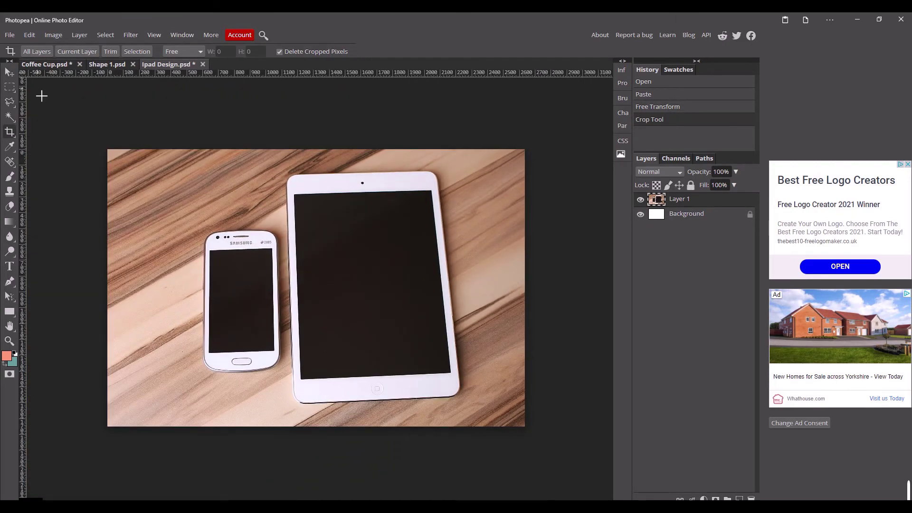
Place four guides along the top, left, bottom and right edges of the iPad screen.
{"action": "key", "text": "v"}
{"action": "left_click_drag", "start_coordinate": [380, 74], "coordinate": [439, 190]}
{"action": "left_click_drag", "start_coordinate": [22, 304], "coordinate": [294, 252]}
{"action": "left_click_drag", "start_coordinate": [317, 72], "coordinate": [460, 383]}
{"action": "left_click_drag", "start_coordinate": [24, 252], "coordinate": [451, 266]}
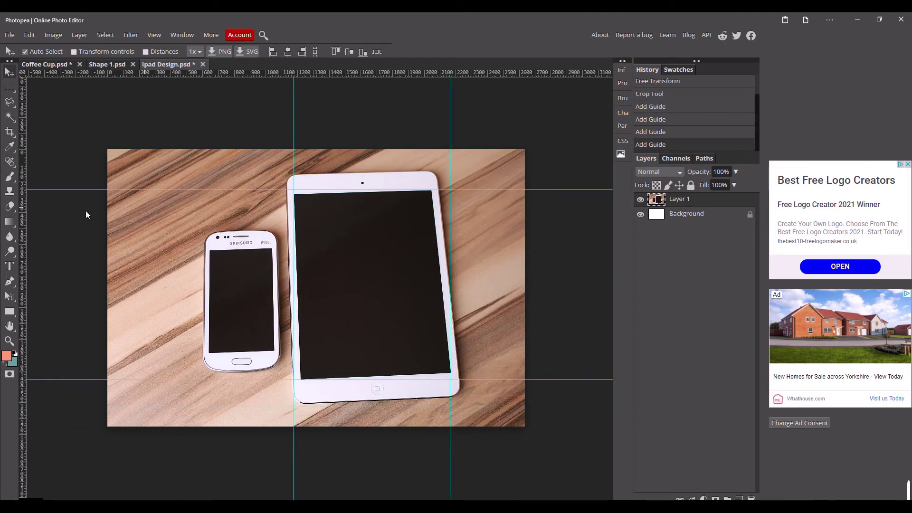
Draw a red rectangle filling the guide-framed screen area.
{"action": "left_click", "coordinate": [10, 312]}
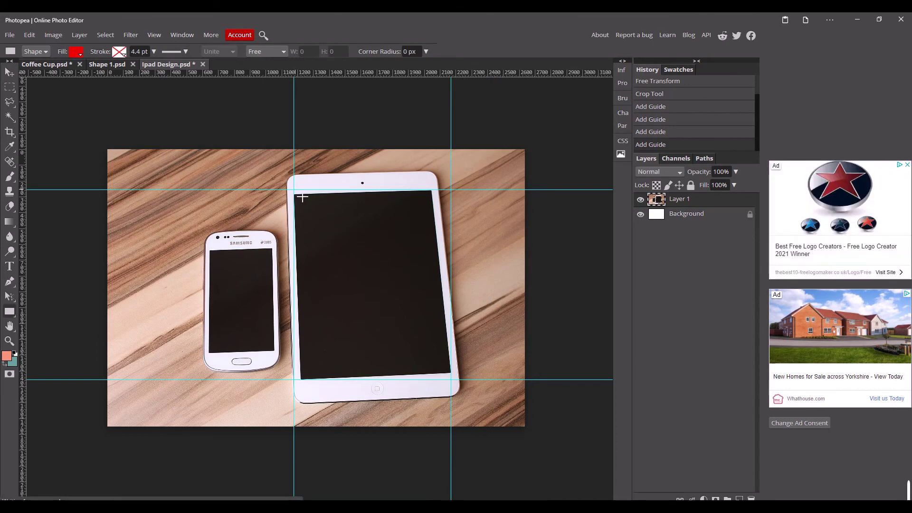
{"action": "left_click_drag", "start_coordinate": [295, 191], "coordinate": [460, 384]}
{"action": "key", "text": "v"}
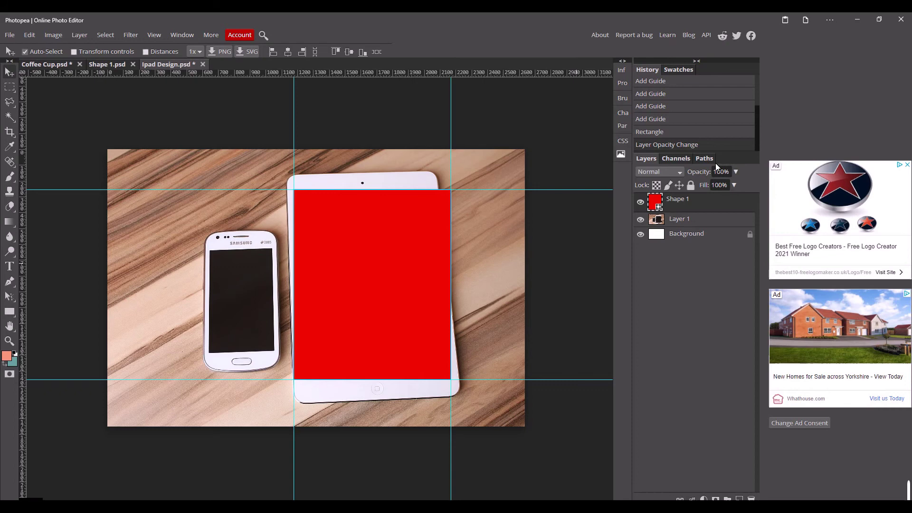
Convert Shape 1 to a smart object and lower its opacity to 51%.
{"action": "right_click", "coordinate": [706, 206]}
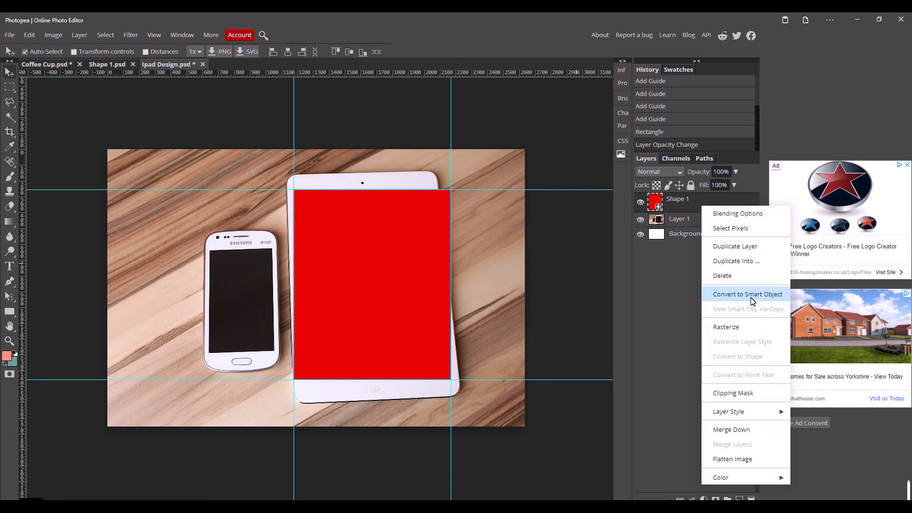
{"action": "left_click", "coordinate": [751, 295]}
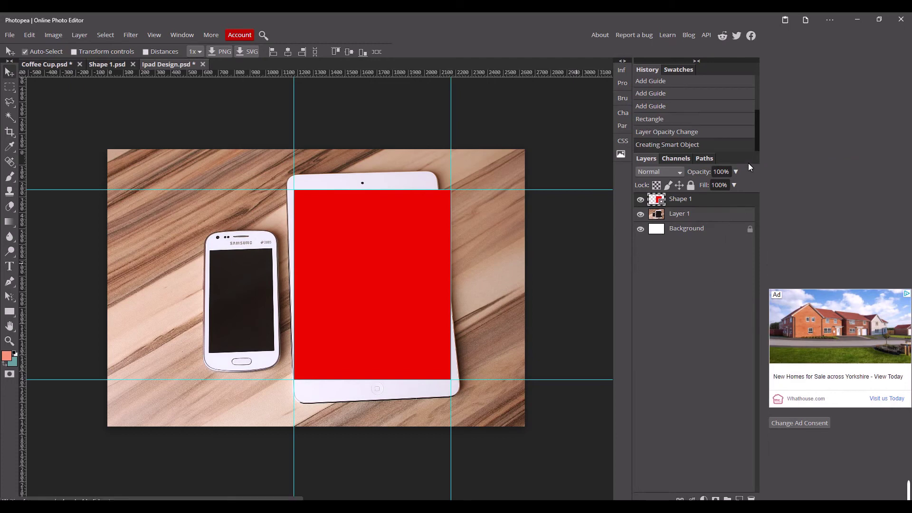
{"action": "left_click", "coordinate": [737, 172]}
{"action": "left_click_drag", "start_coordinate": [737, 185], "coordinate": [715, 186]}
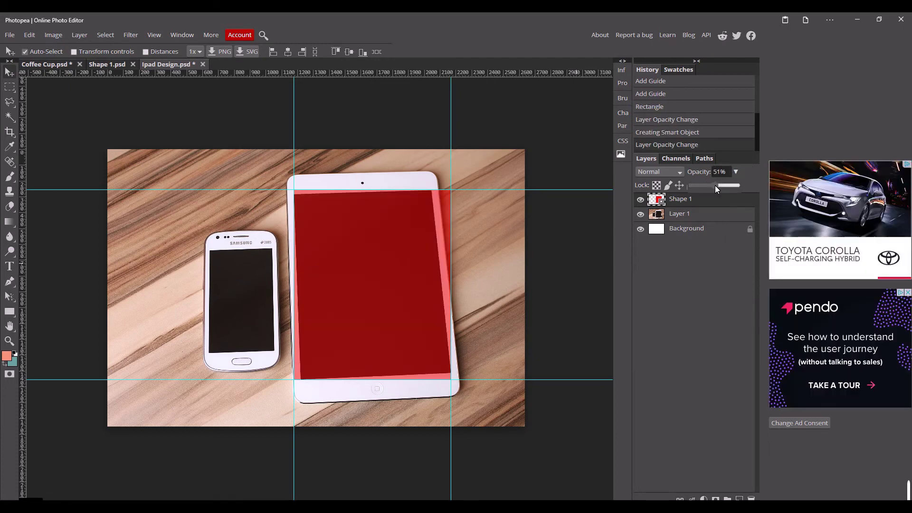
Distort Shape 1, dragging its top-left and a second corner onto the screen corners.
{"action": "left_click", "coordinate": [29, 35]}
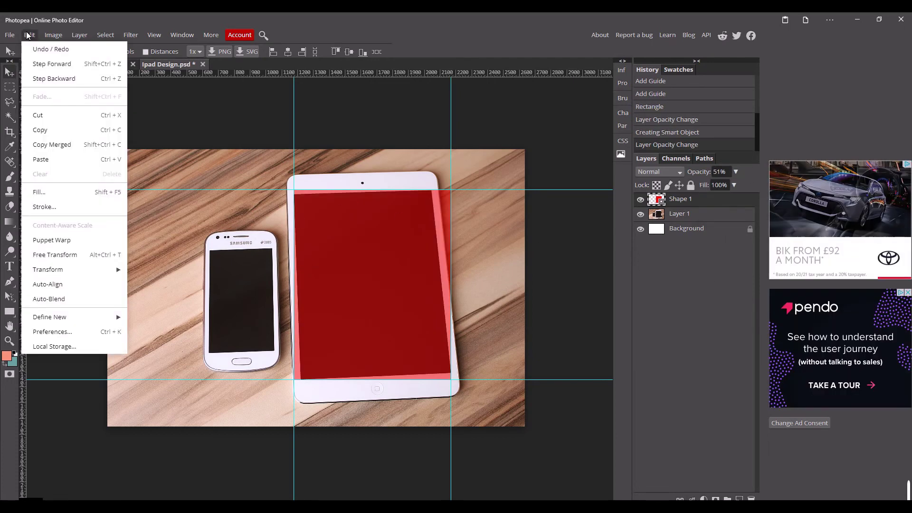
{"action": "mouse_move", "coordinate": [83, 272]}
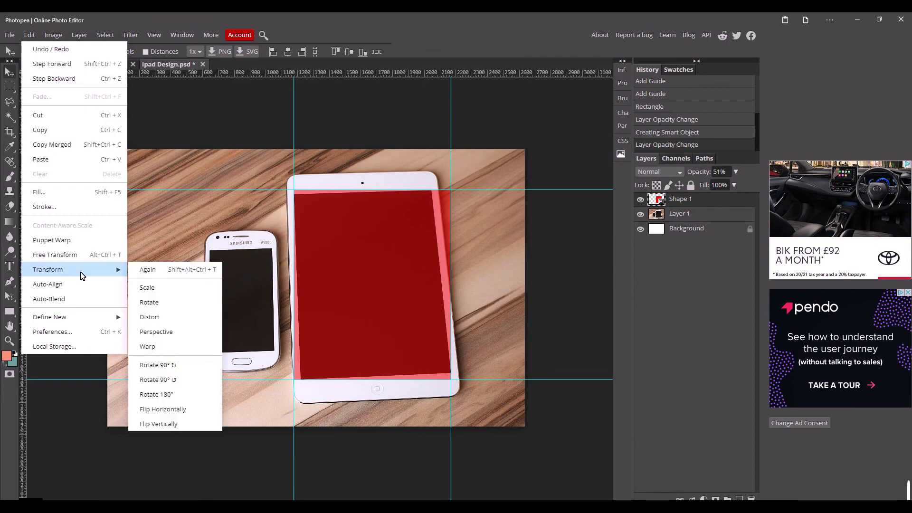
{"action": "left_click", "coordinate": [176, 321]}
{"action": "scroll", "coordinate": [304, 193], "scroll_direction": "up", "scroll_amount": 5}
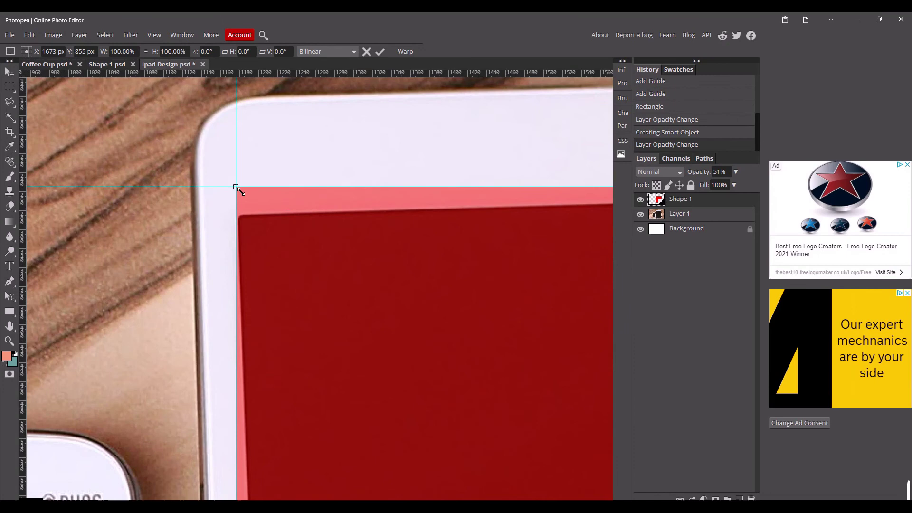
{"action": "left_click_drag", "start_coordinate": [239, 190], "coordinate": [241, 216]}
{"action": "scroll", "coordinate": [366, 333], "scroll_direction": "down", "scroll_amount": 15}
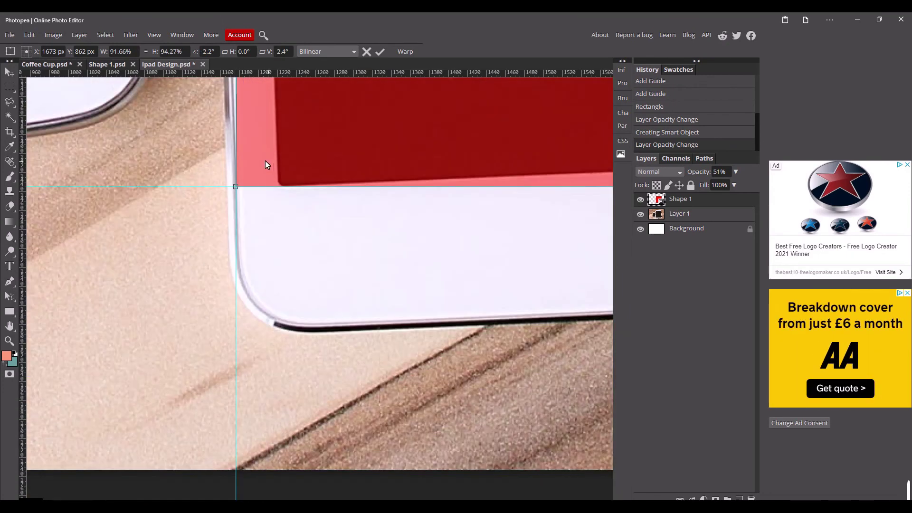
{"action": "left_click_drag", "start_coordinate": [240, 175], "coordinate": [323, 183]}
{"action": "scroll", "coordinate": [520, 260], "scroll_direction": "down", "scroll_amount": 6}
{"action": "scroll", "coordinate": [520, 261], "scroll_direction": "up", "scroll_amount": 3}
{"action": "scroll", "coordinate": [380, 475], "scroll_direction": "up", "scroll_amount": 5}
Fit the bottom-right and top-right corners, apply the distortion, and restore 100% opacity.
{"action": "left_click_drag", "start_coordinate": [397, 244], "coordinate": [398, 162]}
{"action": "scroll", "coordinate": [252, 196], "scroll_direction": "up", "scroll_amount": 10}
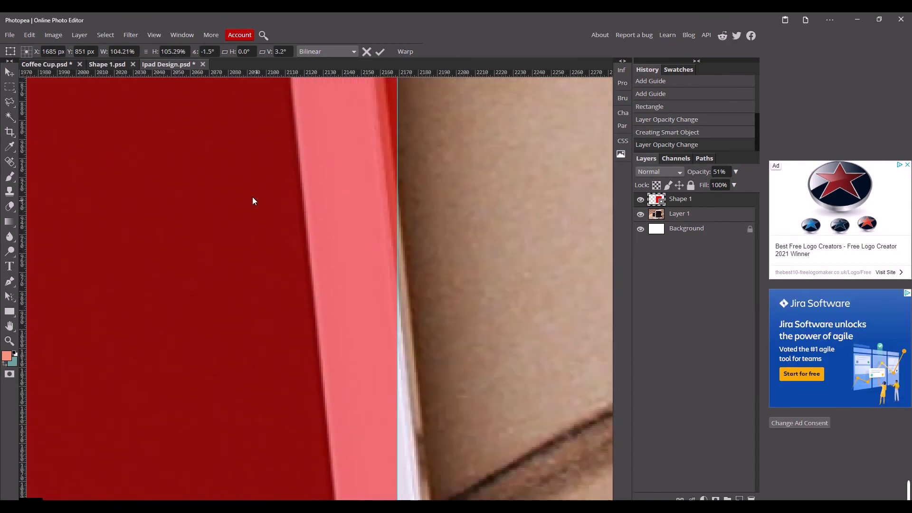
{"action": "scroll", "coordinate": [386, 266], "scroll_direction": "up", "scroll_amount": 3}
{"action": "left_click_drag", "start_coordinate": [387, 267], "coordinate": [166, 250]}
{"action": "scroll", "coordinate": [196, 315], "scroll_direction": "down", "scroll_amount": 8}
{"action": "scroll", "coordinate": [332, 290], "scroll_direction": "up", "scroll_amount": 4}
{"action": "key", "text": "Return"}
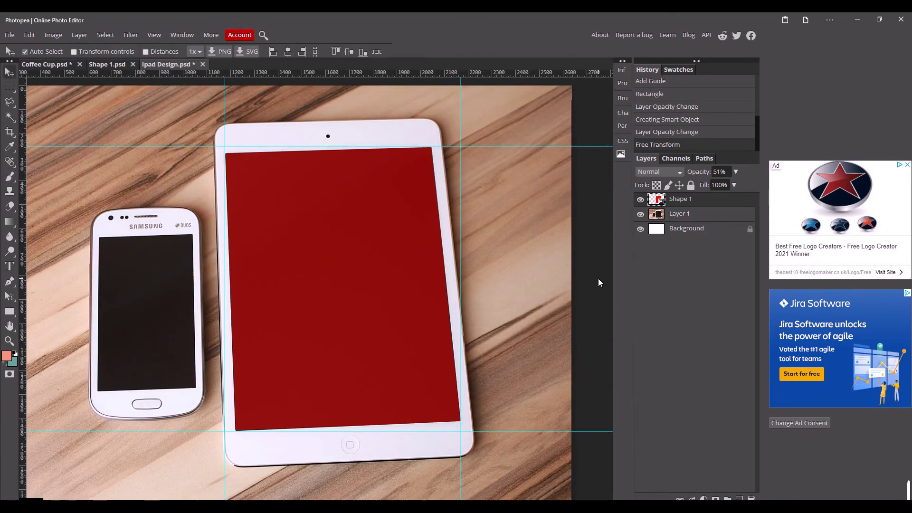
{"action": "left_click", "coordinate": [736, 171]}
{"action": "left_click_drag", "start_coordinate": [715, 185], "coordinate": [746, 178]}
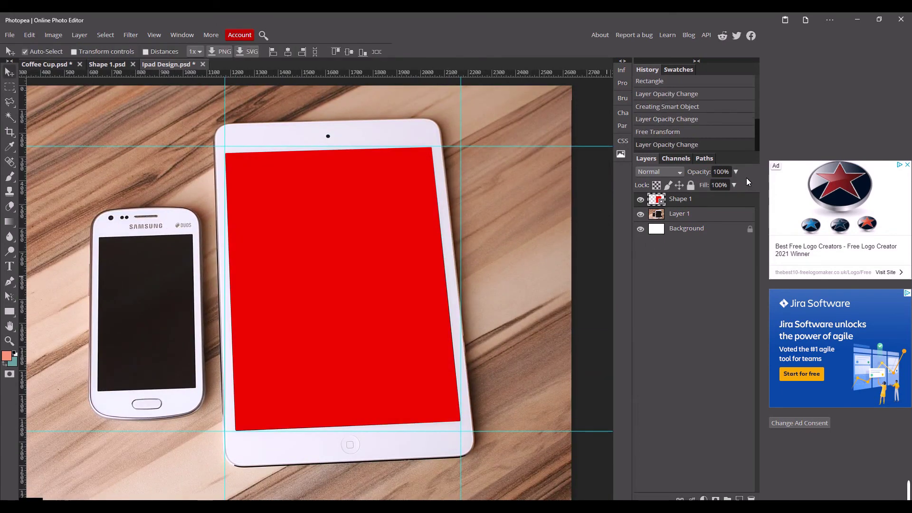
Open the red placeholder smart object and drop the IPAD DESIGN image onto its canvas.
{"action": "double_click", "coordinate": [662, 202]}
{"action": "key", "text": "alt+Tab"}
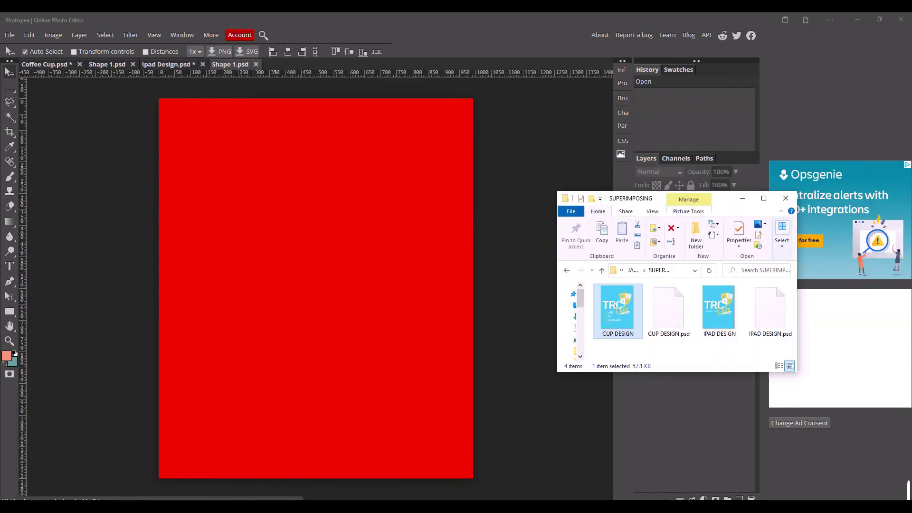
{"action": "left_click_drag", "start_coordinate": [717, 302], "coordinate": [265, 251]}
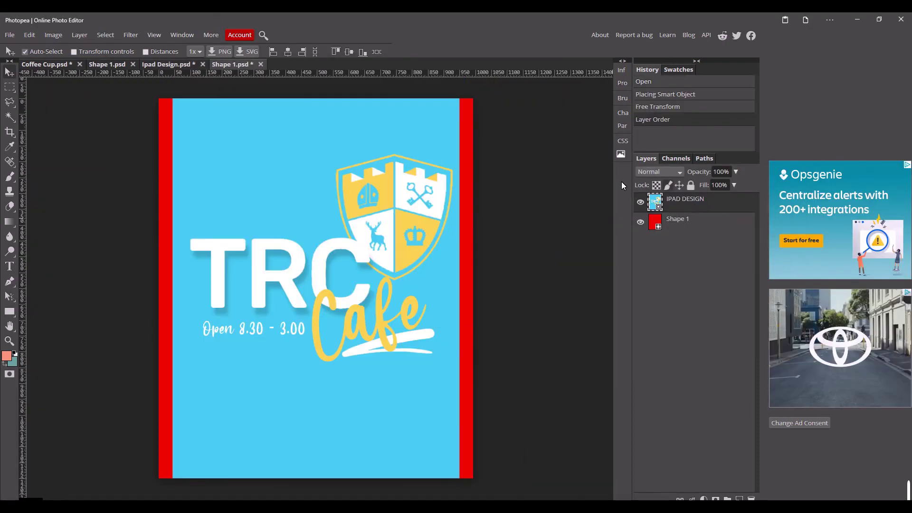
Scale and position the IPAD DESIGN image so it fully covers the red shape.
{"action": "key", "text": "ctrl+t"}
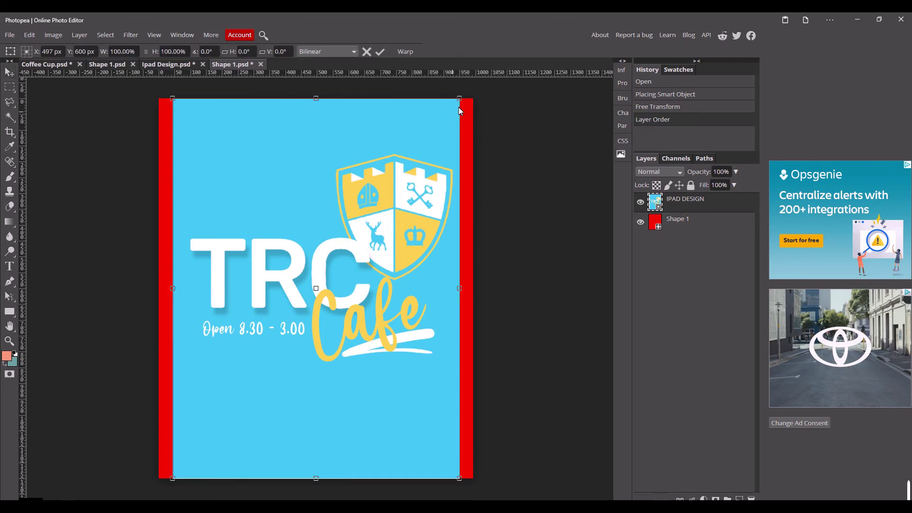
{"action": "left_click_drag", "start_coordinate": [459, 98], "coordinate": [475, 77]}
{"action": "left_click_drag", "start_coordinate": [434, 151], "coordinate": [423, 169]}
{"action": "left_click_drag", "start_coordinate": [465, 98], "coordinate": [473, 90]}
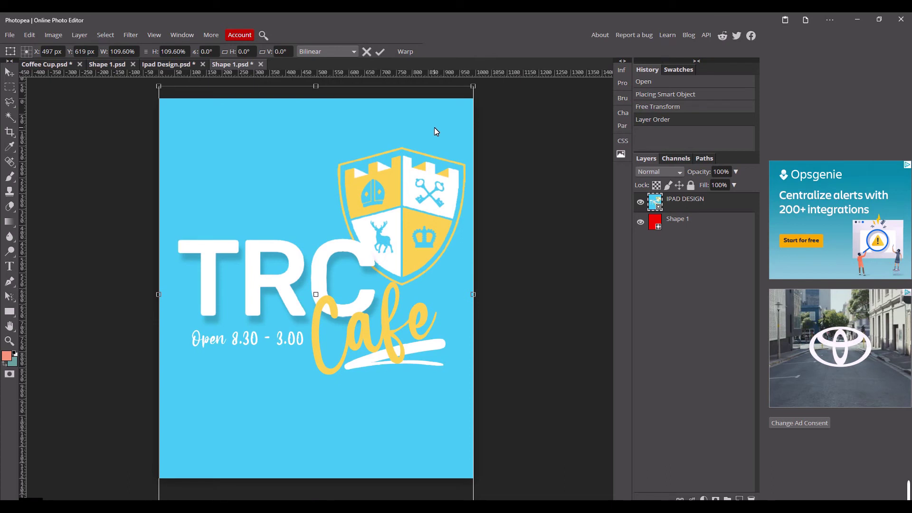
{"action": "left_click_drag", "start_coordinate": [434, 127], "coordinate": [436, 132]}
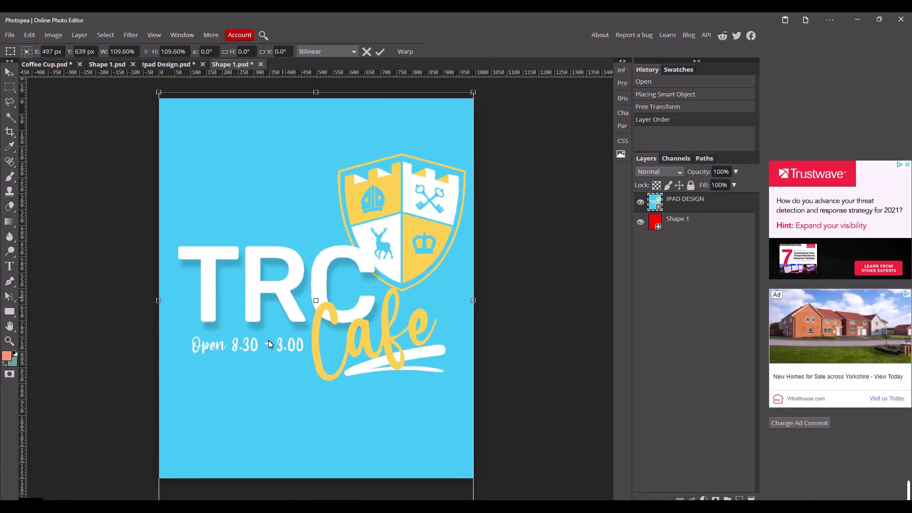
{"action": "key", "text": "ctrl+minus"}
{"action": "left_click_drag", "start_coordinate": [198, 454], "coordinate": [196, 465]}
{"action": "key", "text": "Return"}
{"action": "key", "text": "ctrl+plus"}
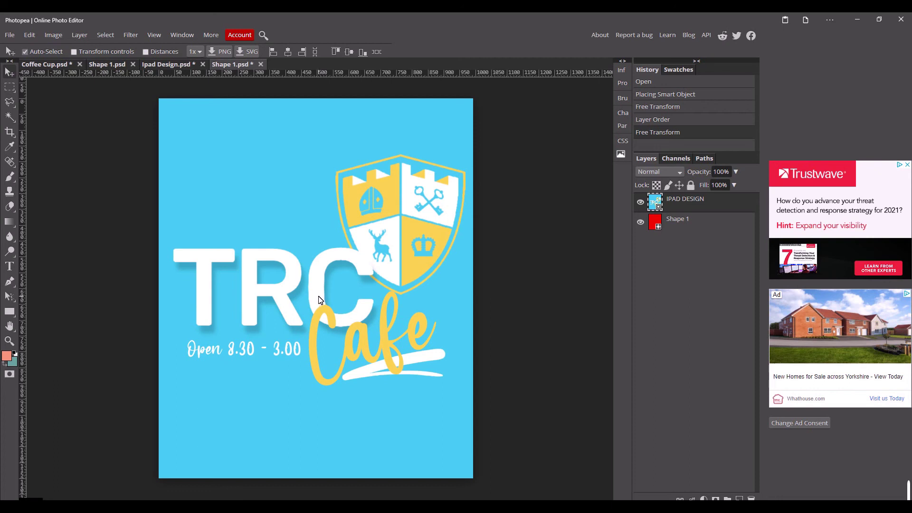
{"action": "key", "text": "ctrl+t"}
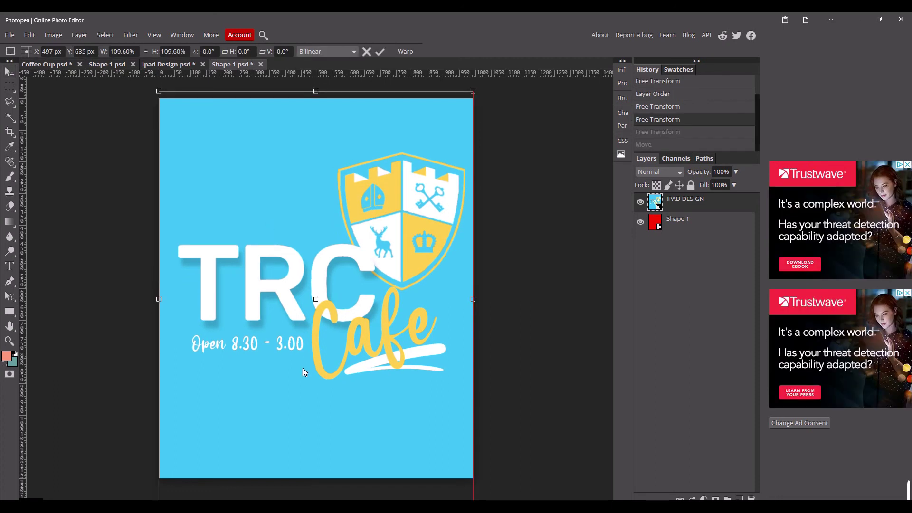
{"action": "key", "text": "Down"}
{"action": "key", "text": "Down"}
{"action": "key", "text": "Down"}
{"action": "key", "text": "Down"}
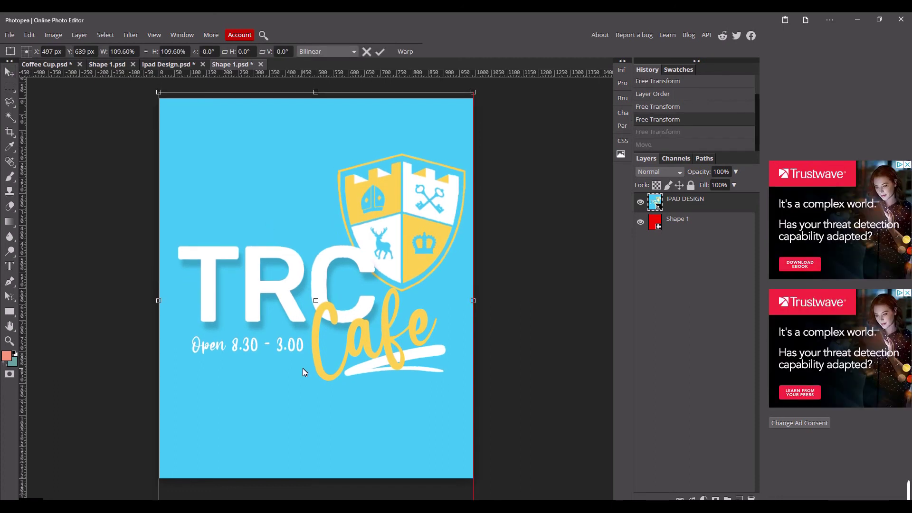
{"action": "left_click", "coordinate": [381, 53]}
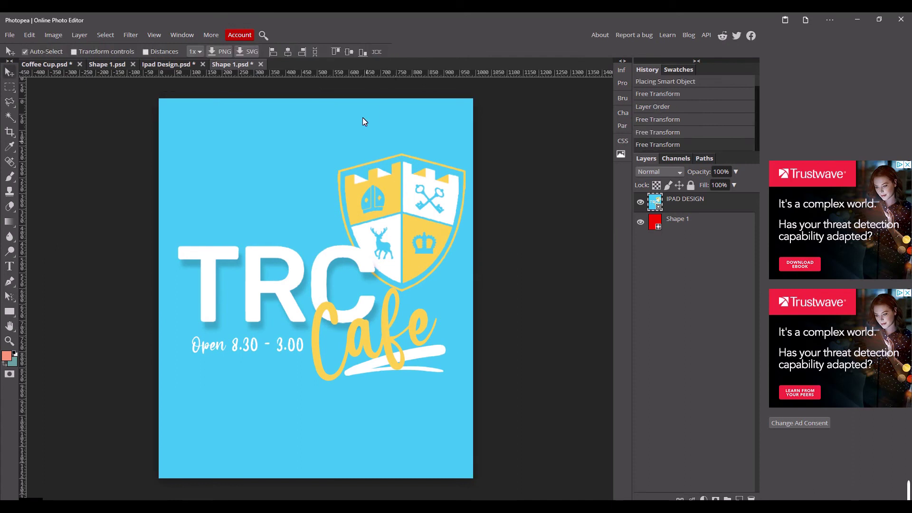
Save the design into the smart object and return to the Ipad Design mockup.
{"action": "left_click", "coordinate": [10, 35]}
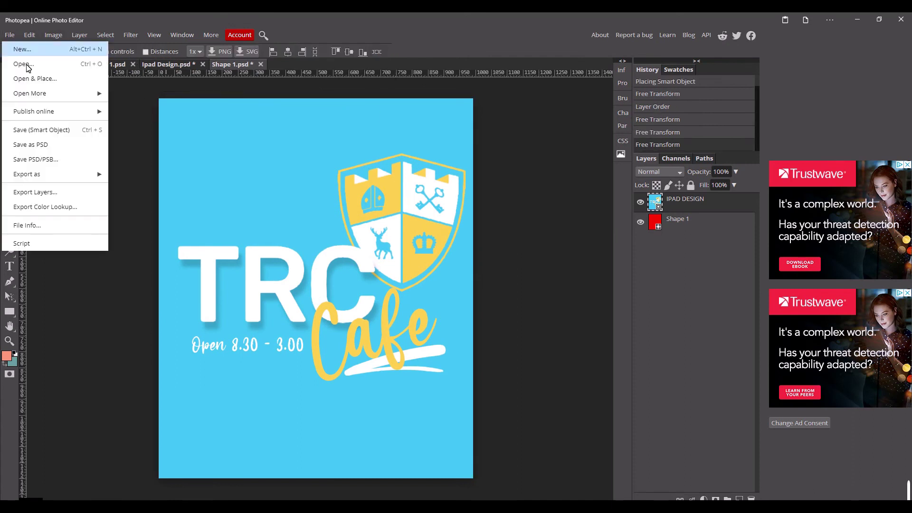
{"action": "left_click", "coordinate": [53, 133]}
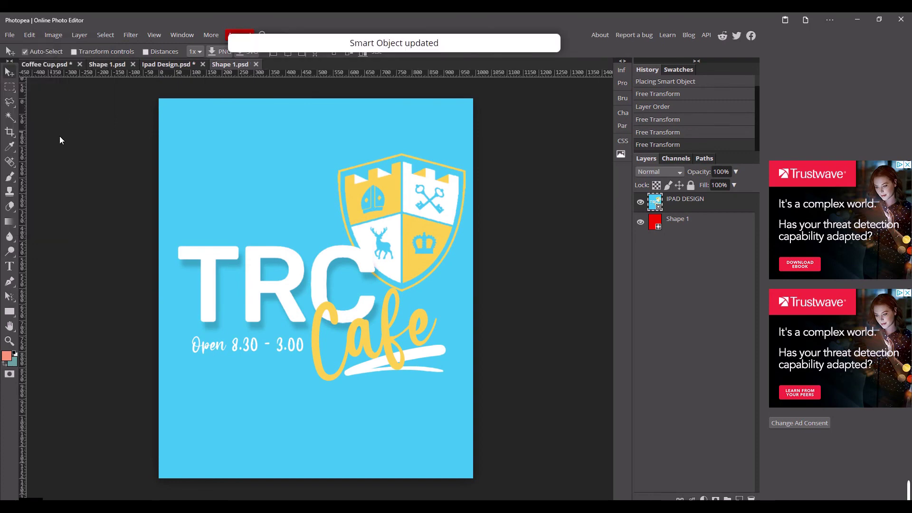
{"action": "left_click", "coordinate": [151, 64]}
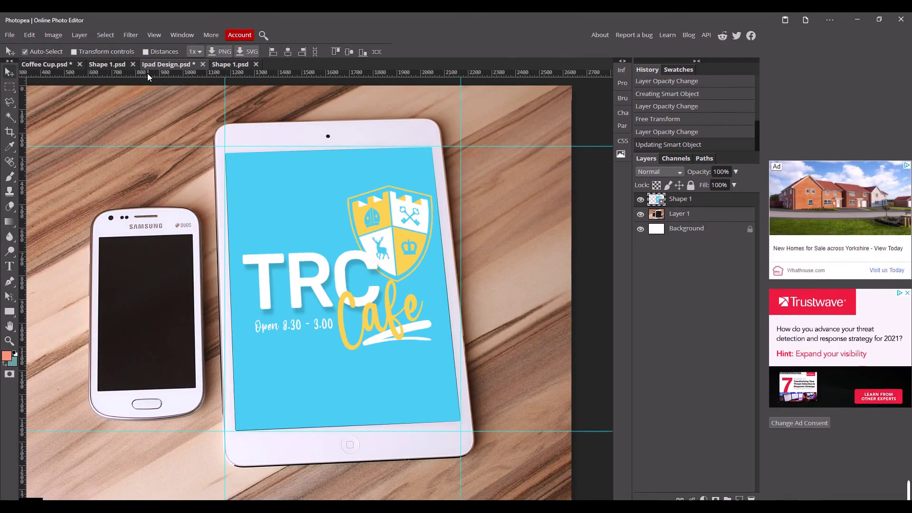
Delete the four guide lines from the tablet mockup.
{"action": "left_click_drag", "start_coordinate": [225, 112], "coordinate": [2, 124]}
{"action": "left_click_drag", "start_coordinate": [105, 146], "coordinate": [105, 71]}
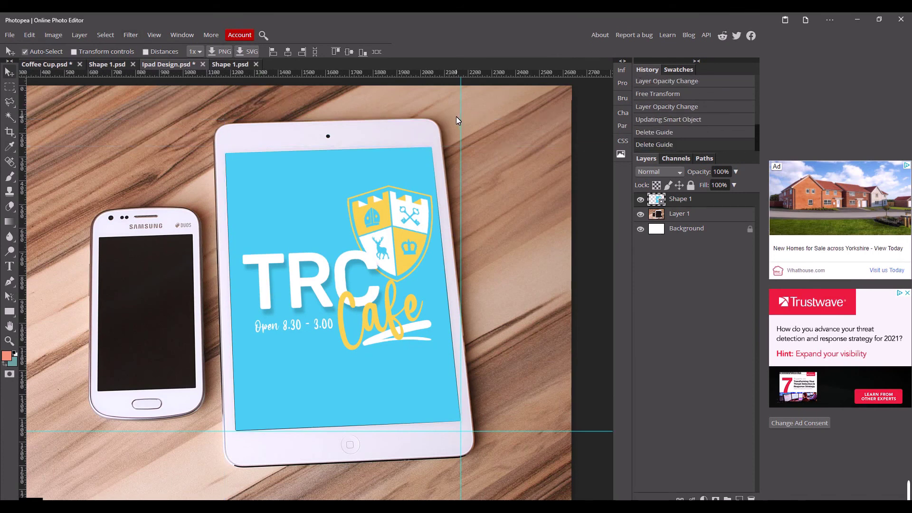
{"action": "left_click_drag", "start_coordinate": [460, 119], "coordinate": [19, 143]}
{"action": "left_click_drag", "start_coordinate": [233, 431], "coordinate": [295, 27]}
{"action": "scroll", "coordinate": [435, 336], "scroll_direction": "right", "scroll_amount": 1}
{"action": "scroll", "coordinate": [435, 336], "scroll_direction": "down", "scroll_amount": 1}
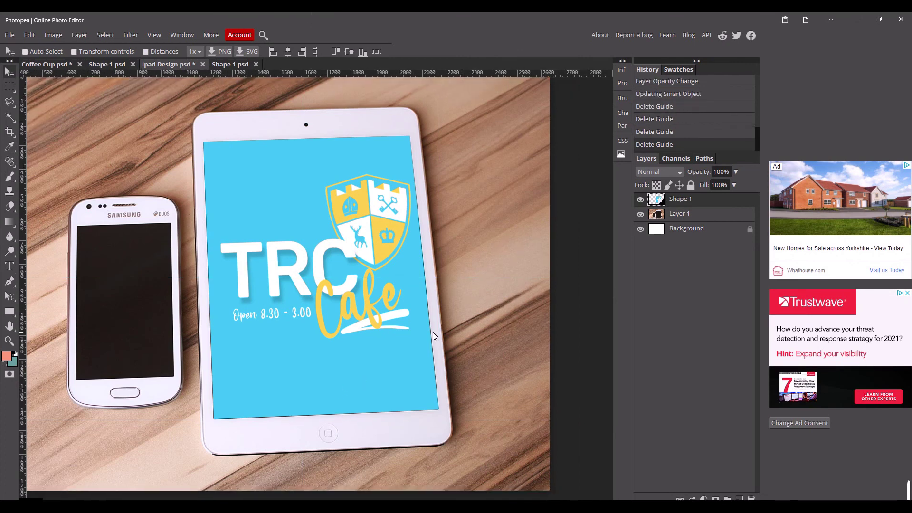
Try Multiply, Linear Burn, Screen and Soft Light blend modes on the screen design.
{"action": "left_click", "coordinate": [656, 171]}
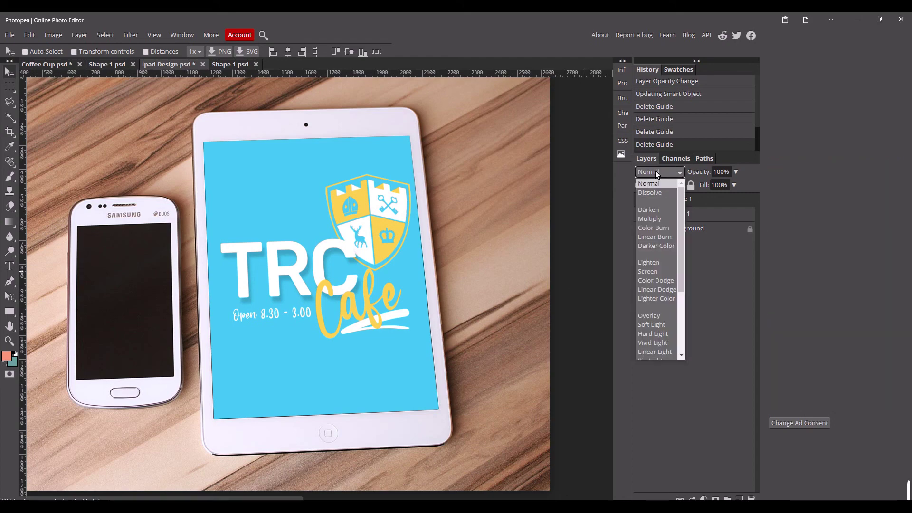
{"action": "left_click", "coordinate": [660, 219]}
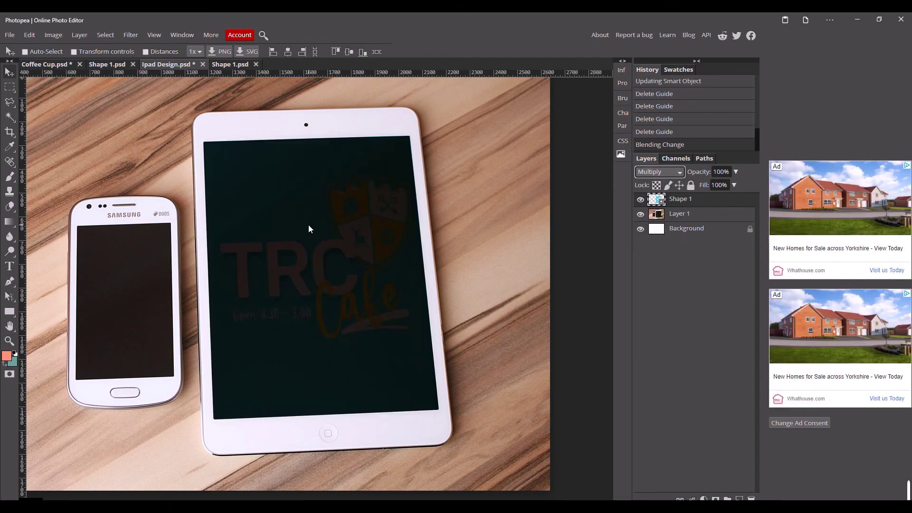
{"action": "left_click", "coordinate": [663, 171]}
{"action": "left_click", "coordinate": [666, 236]}
{"action": "left_click", "coordinate": [663, 172]}
{"action": "left_click", "coordinate": [666, 270]}
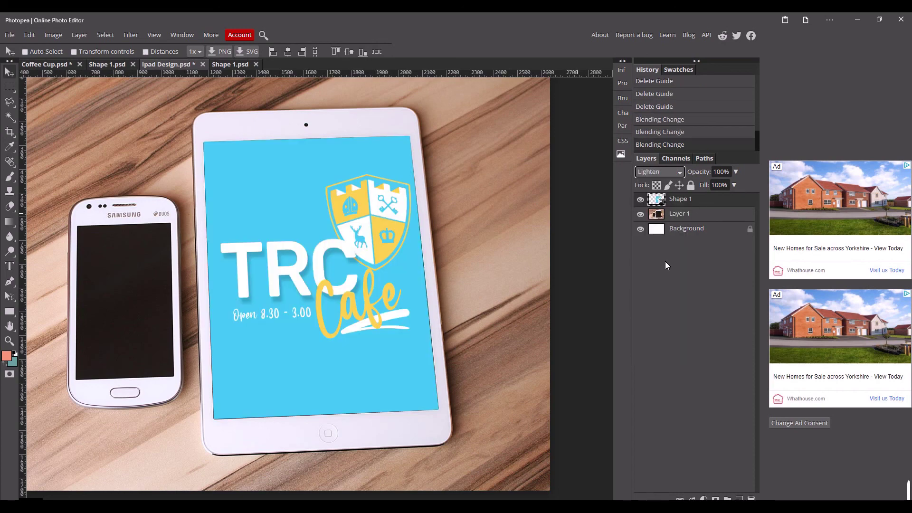
{"action": "left_click", "coordinate": [663, 172]}
{"action": "left_click", "coordinate": [664, 269]}
{"action": "left_click", "coordinate": [666, 172]}
{"action": "left_click", "coordinate": [666, 325]}
Compare Hard Light, Linear Light and Pin Light, then set the design back to Normal.
{"action": "left_click", "coordinate": [663, 172]}
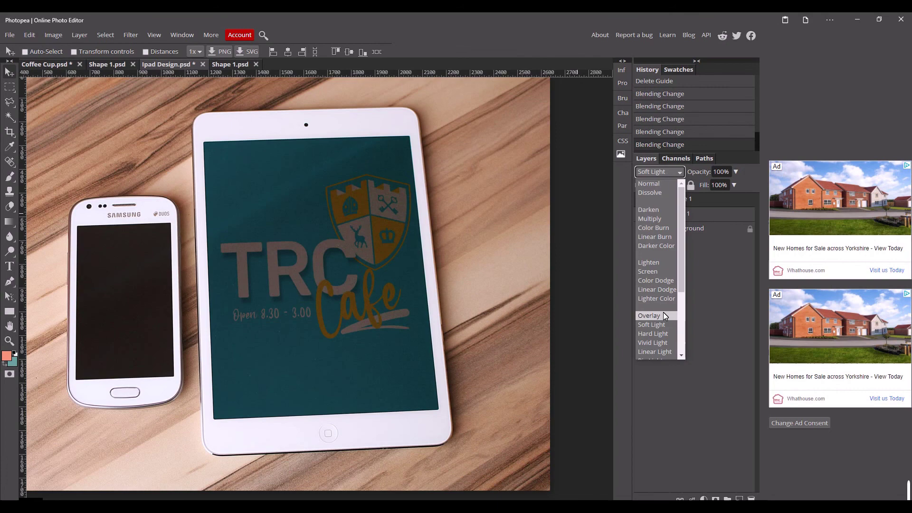
{"action": "left_click", "coordinate": [663, 312]}
{"action": "left_click", "coordinate": [663, 172]}
{"action": "left_click", "coordinate": [659, 307]}
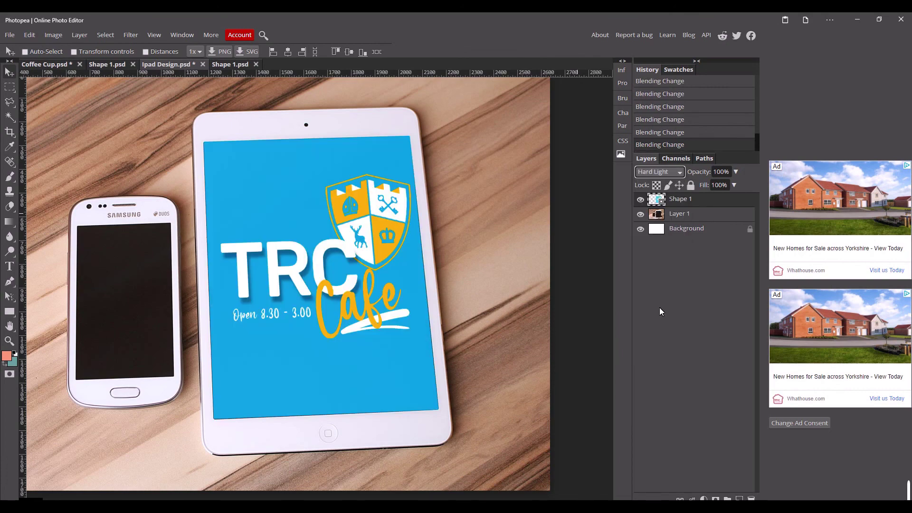
{"action": "left_click", "coordinate": [663, 172]}
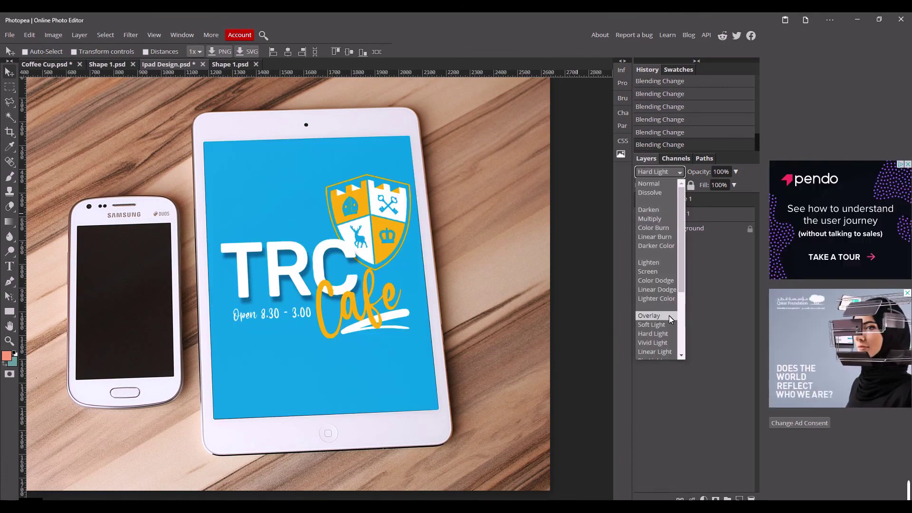
{"action": "scroll", "coordinate": [668, 321], "scroll_direction": "down", "scroll_amount": 1}
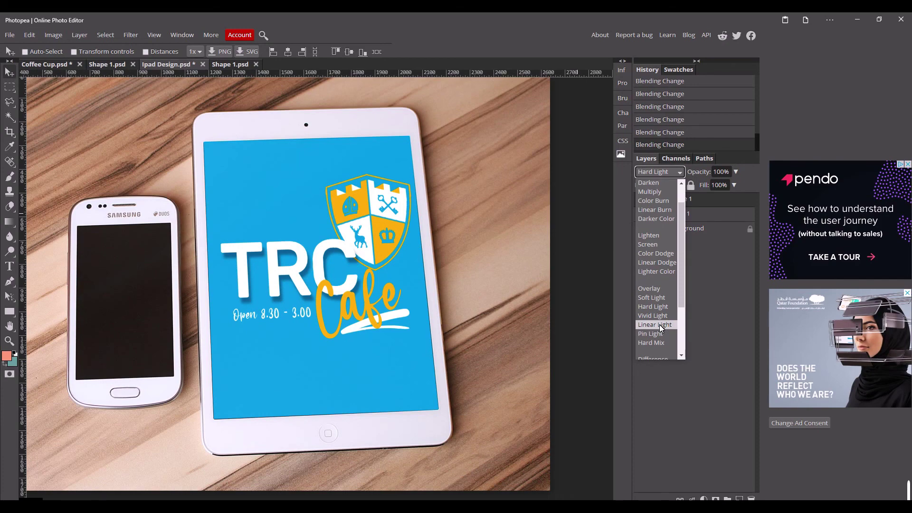
{"action": "left_click", "coordinate": [659, 326]}
{"action": "left_click", "coordinate": [663, 171]}
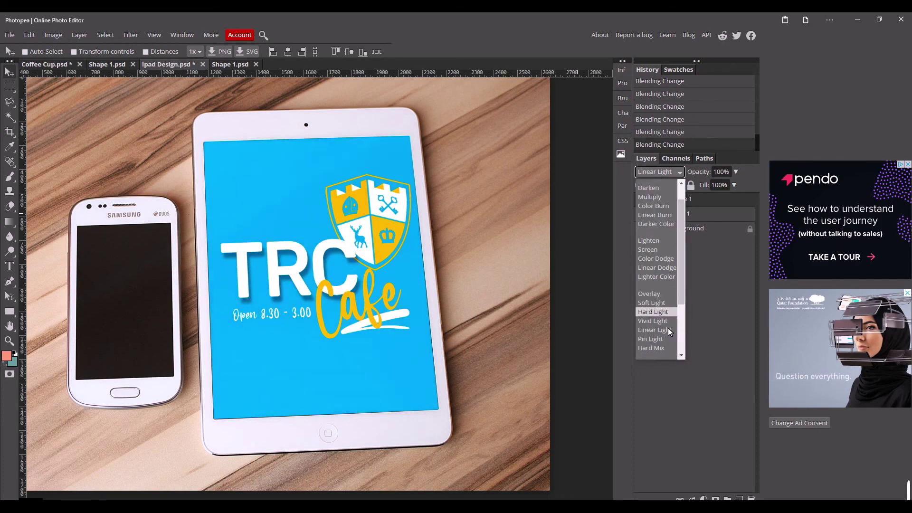
{"action": "left_click", "coordinate": [663, 338]}
{"action": "left_click", "coordinate": [659, 172]}
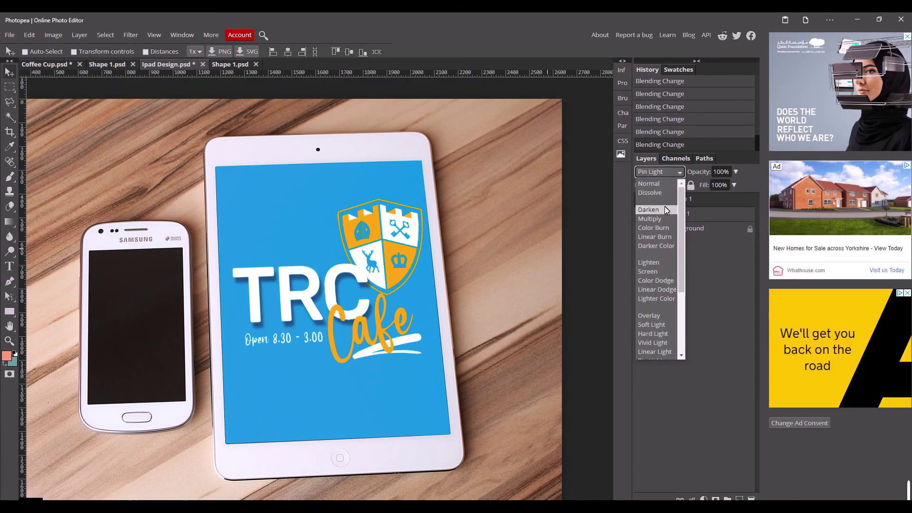
{"action": "left_click", "coordinate": [649, 184]}
{"action": "scroll", "coordinate": [446, 234], "scroll_direction": "down", "scroll_amount": 2}
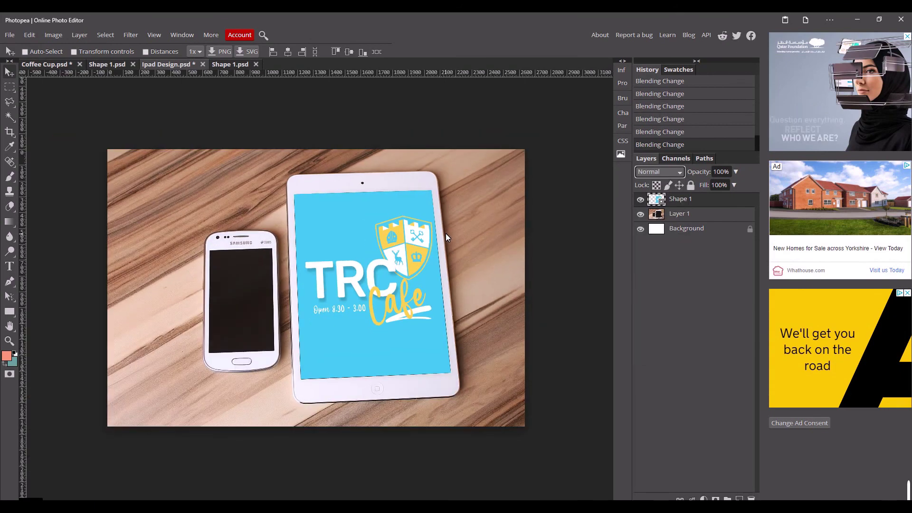
{"action": "left_click", "coordinate": [709, 230]}
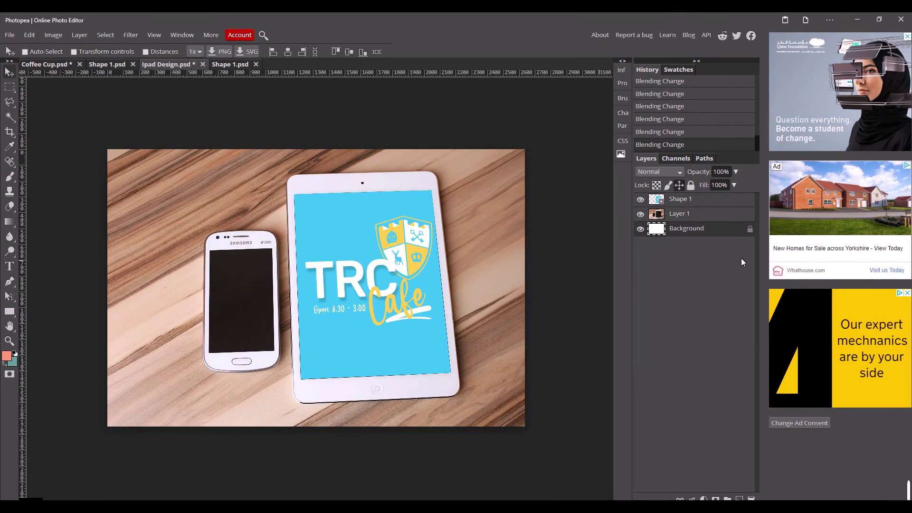